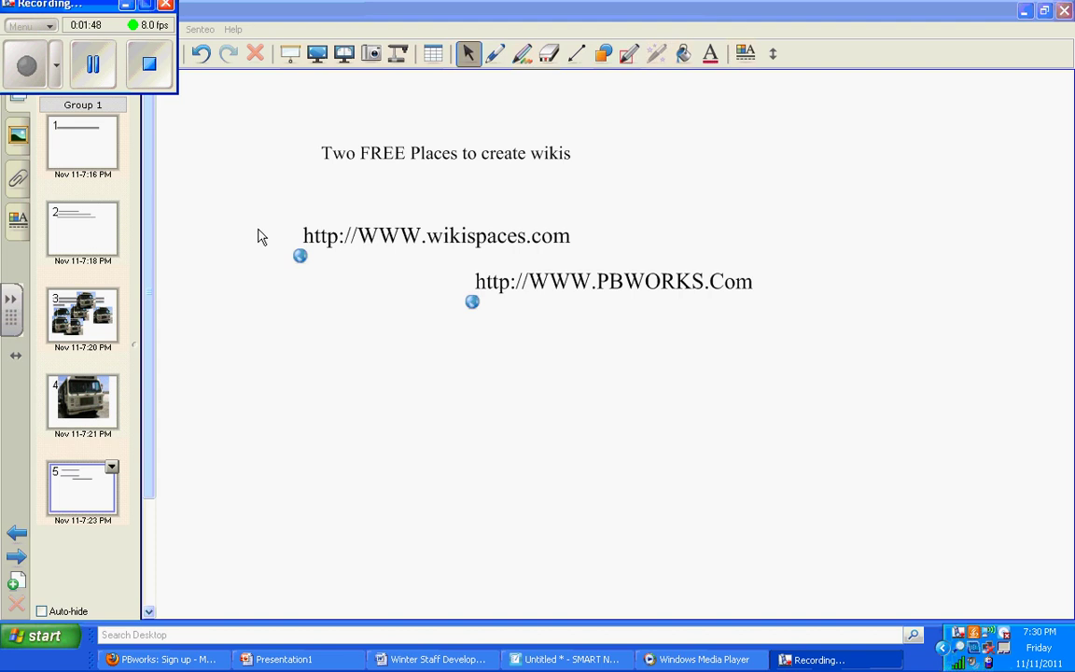
Step: Open the wikispaces.com link, look through the home page's wiki offerings, and return to the page listing the free wiki sites
{"action": "left_click", "coordinate": [299, 258]}
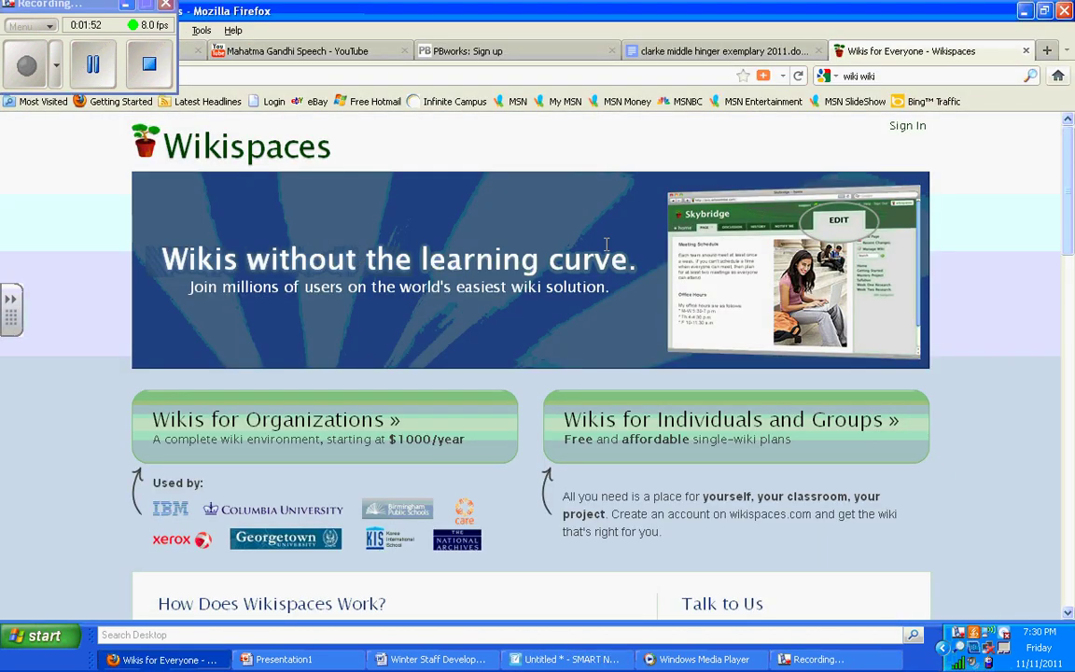
{"action": "scroll", "coordinate": [486, 387], "scroll_direction": "down", "scroll_amount": 3}
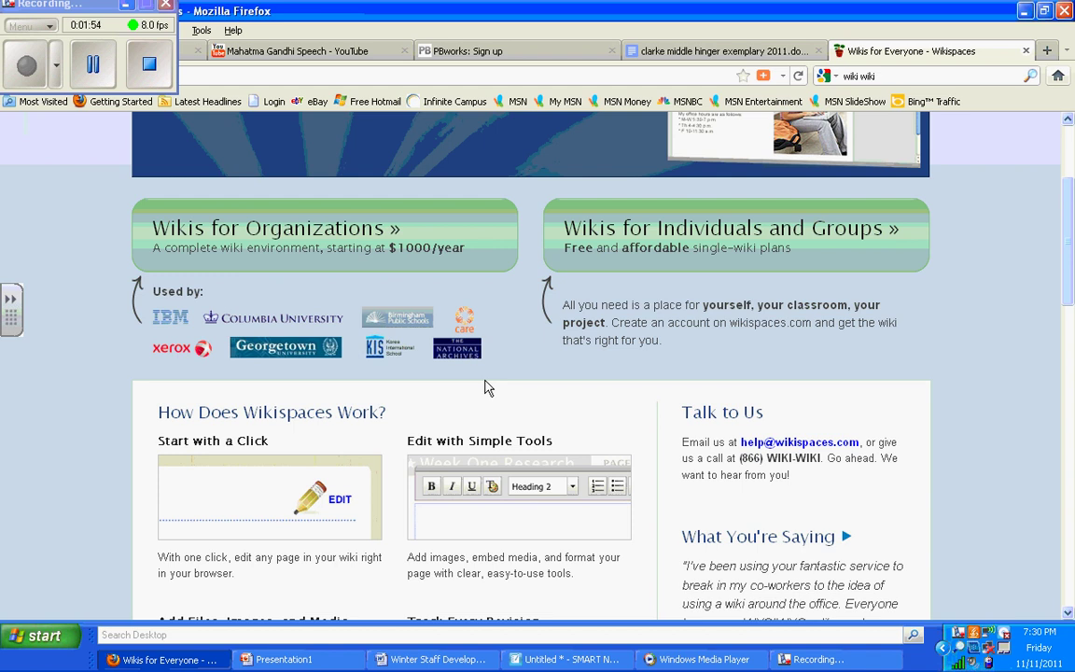
{"action": "middle_click", "coordinate": [485, 379]}
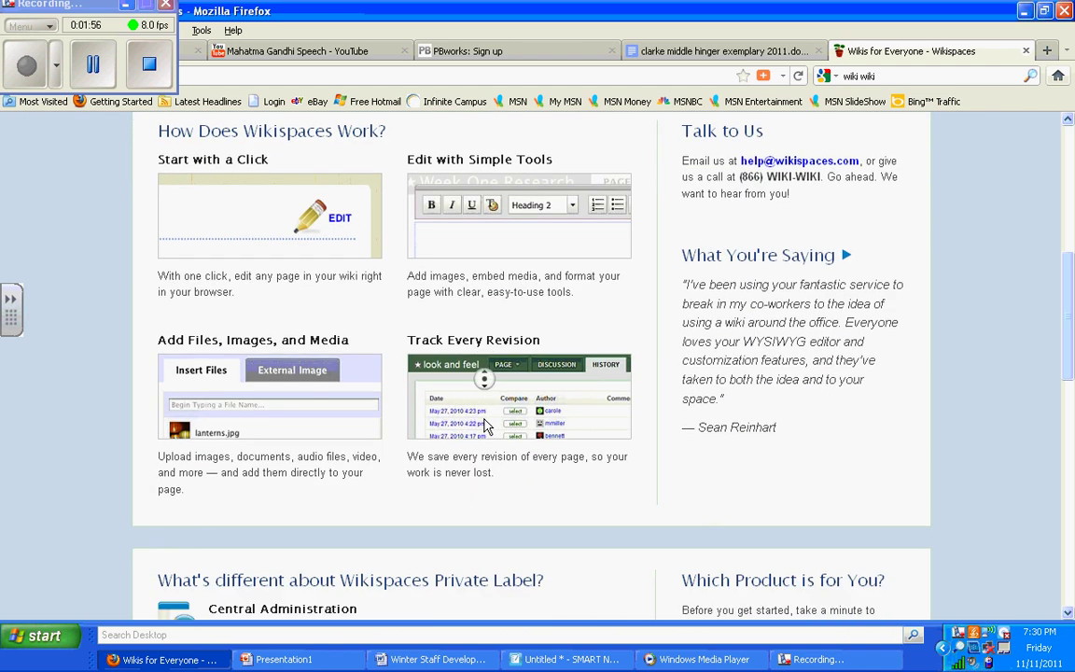
{"action": "middle_click", "coordinate": [484, 426]}
{"action": "scroll", "coordinate": [485, 427], "scroll_direction": "up", "scroll_amount": 10}
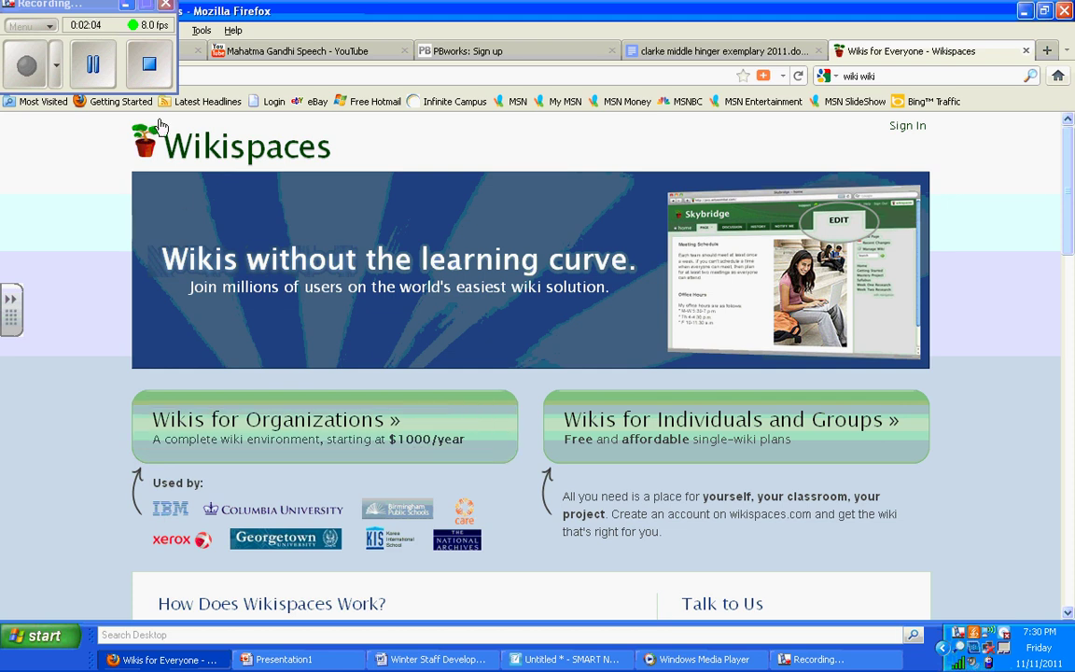
{"action": "left_click", "coordinate": [90, 65]}
{"action": "left_click", "coordinate": [36, 72]}
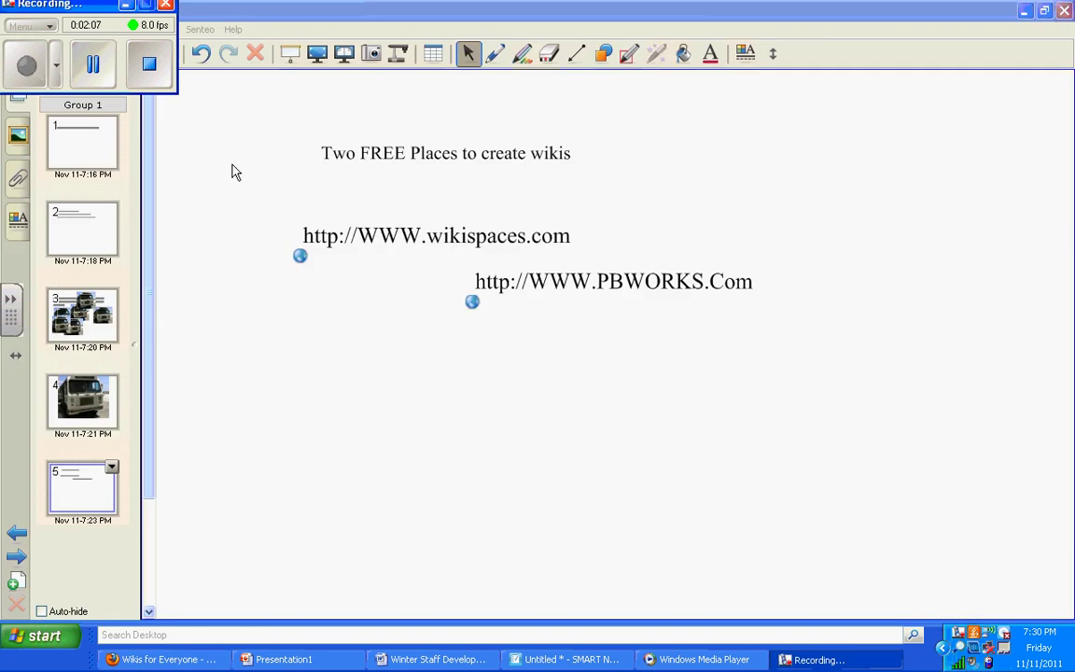
Step: Open the PBworks link and start signing up as an education user
{"action": "left_click", "coordinate": [473, 303]}
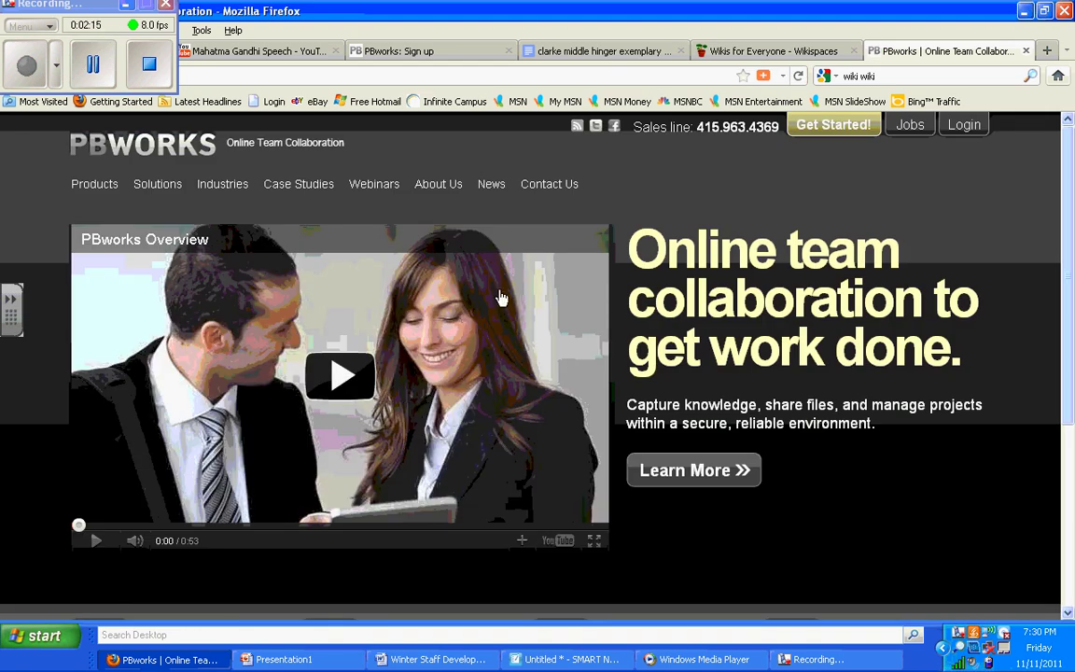
{"action": "left_click", "coordinate": [833, 131]}
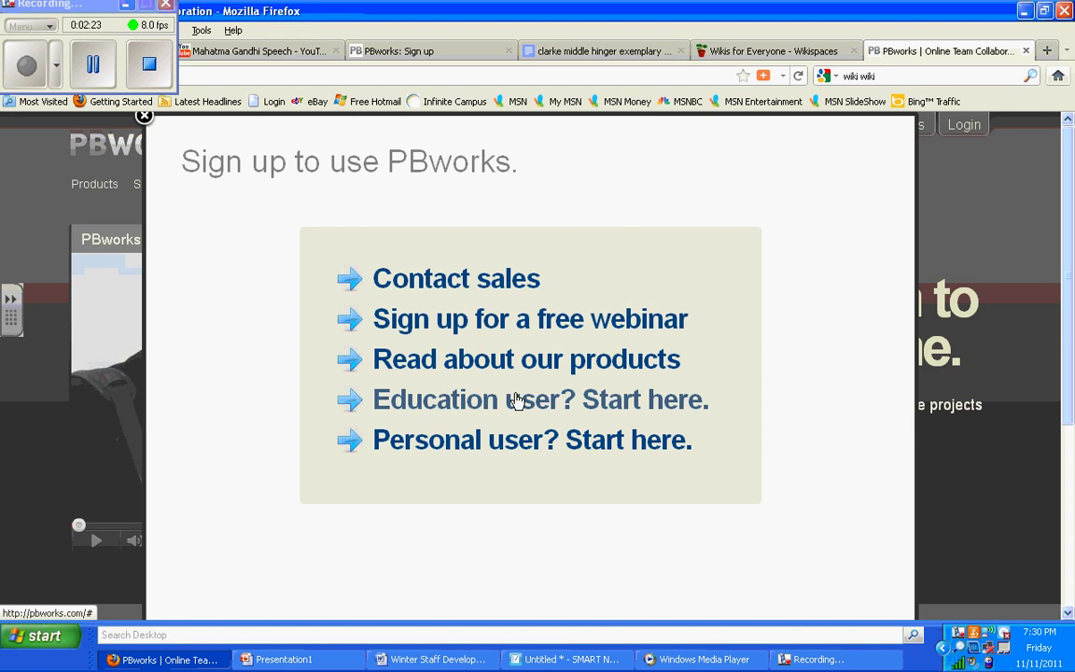
{"action": "left_click", "coordinate": [516, 400]}
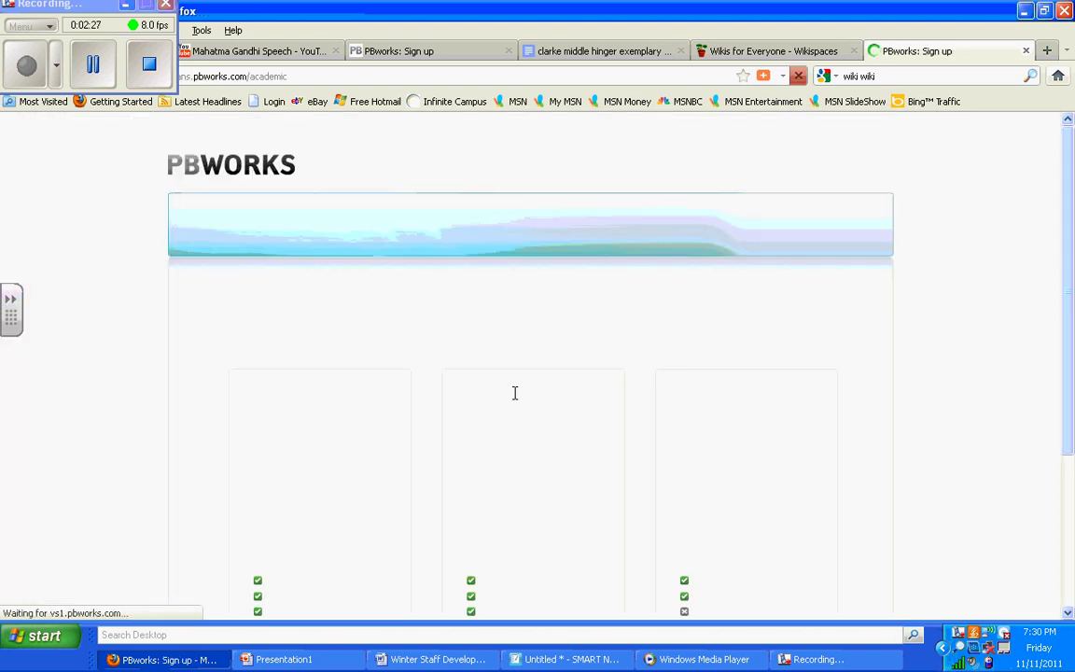
Step: Compare the academic plans and select the free Basic plan
{"action": "scroll", "coordinate": [515, 382], "scroll_direction": "down", "scroll_amount": 2}
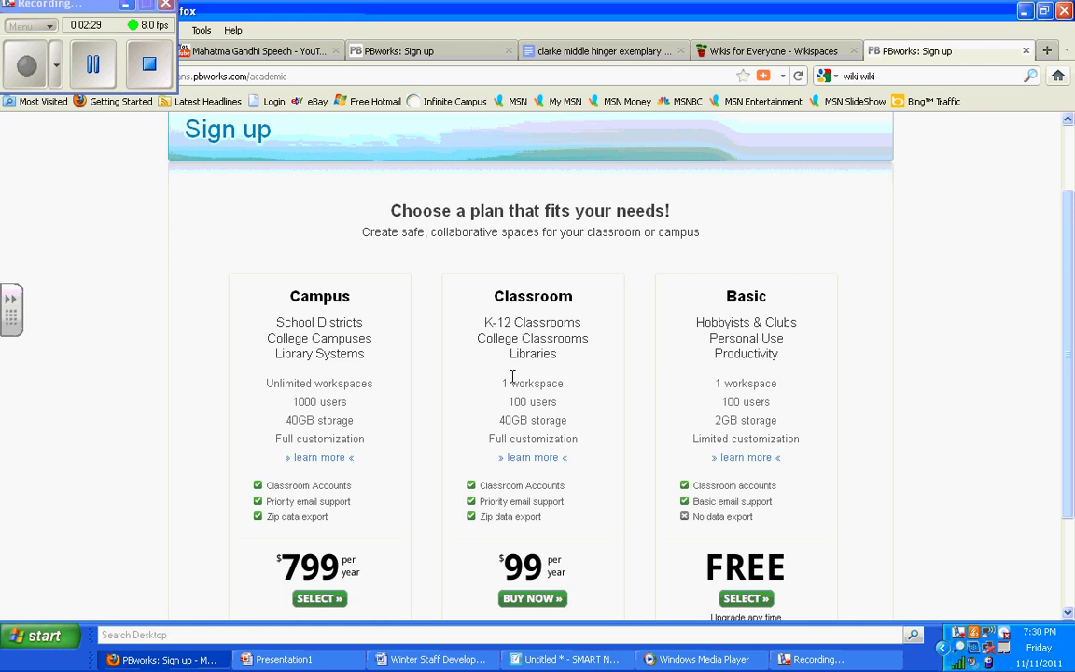
{"action": "scroll", "coordinate": [514, 378], "scroll_direction": "down", "scroll_amount": 2}
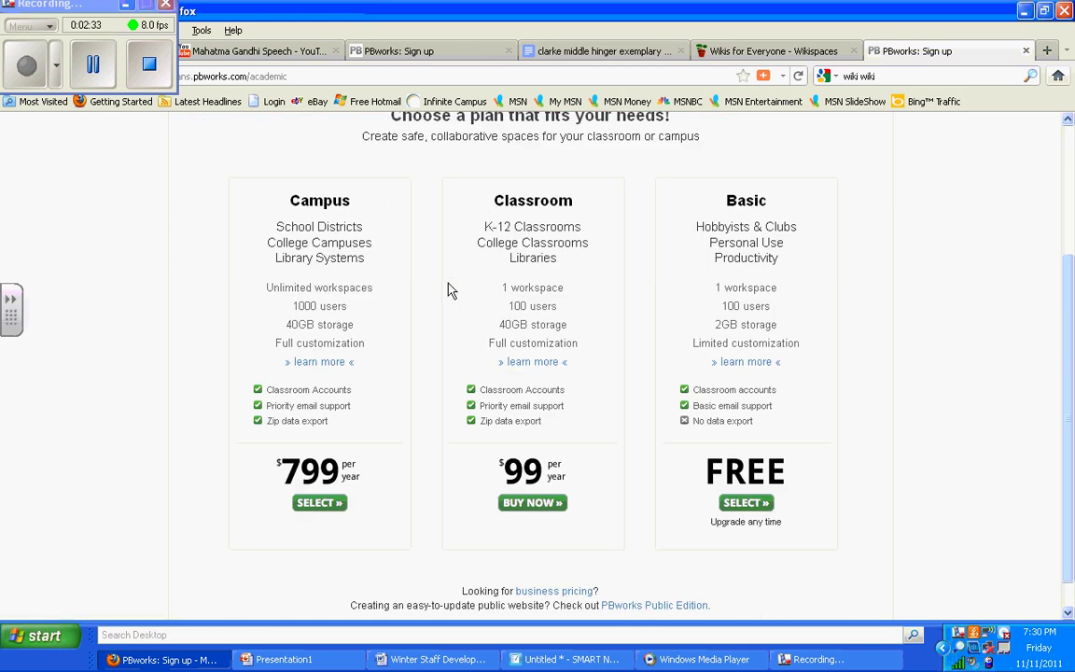
{"action": "left_click", "coordinate": [752, 502]}
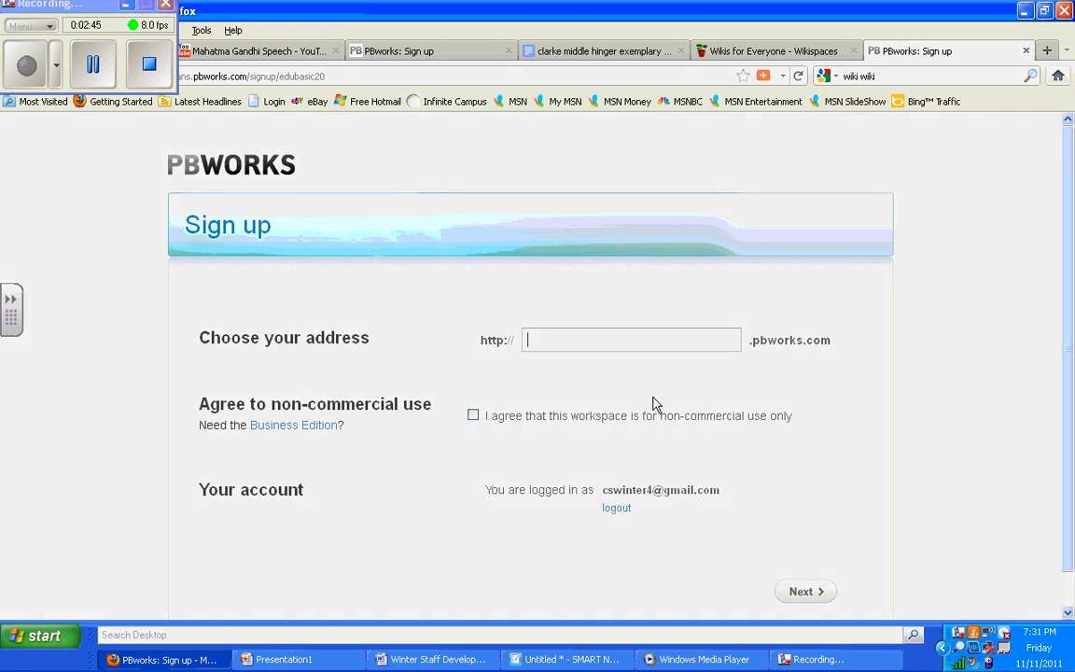
Step: Set the workspace address to winterworksession, agree to non-commercial use, and submit the sign-up form
{"action": "scroll", "coordinate": [653, 406], "scroll_direction": "down", "scroll_amount": 1}
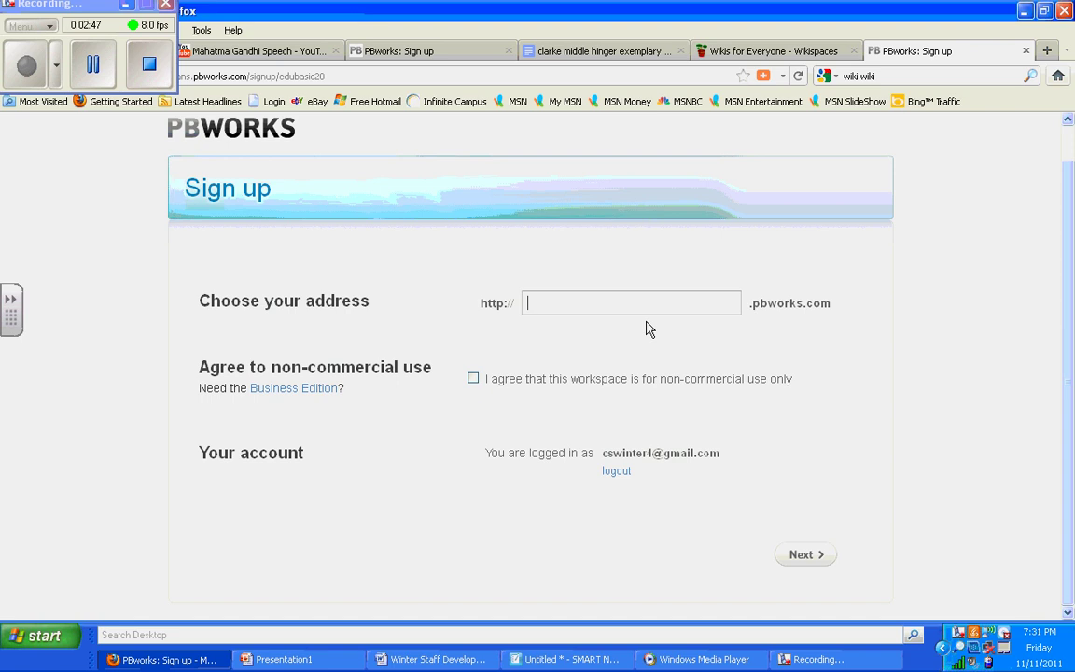
{"action": "type", "text": "winter"}
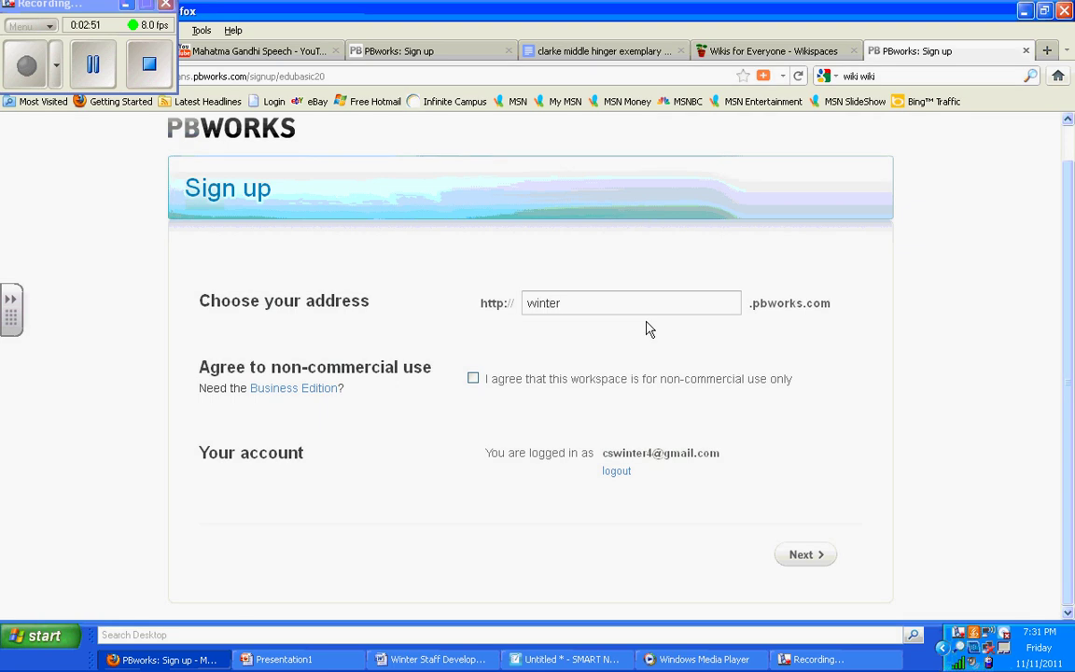
{"action": "type", "text": "worksession"}
{"action": "left_click", "coordinate": [476, 381]}
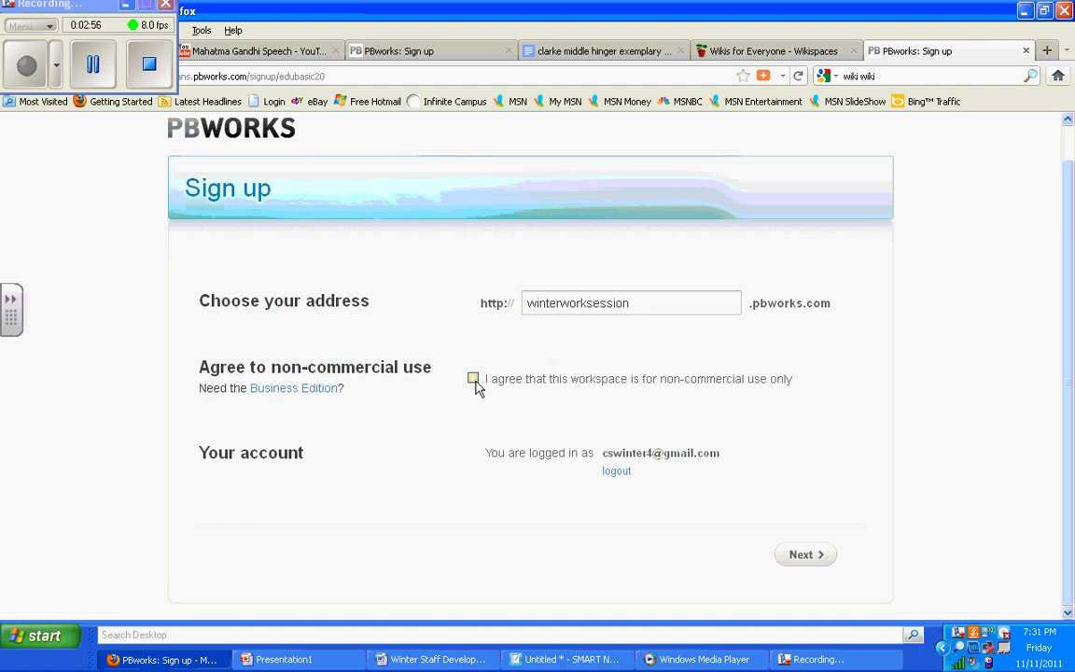
{"action": "left_click", "coordinate": [817, 565]}
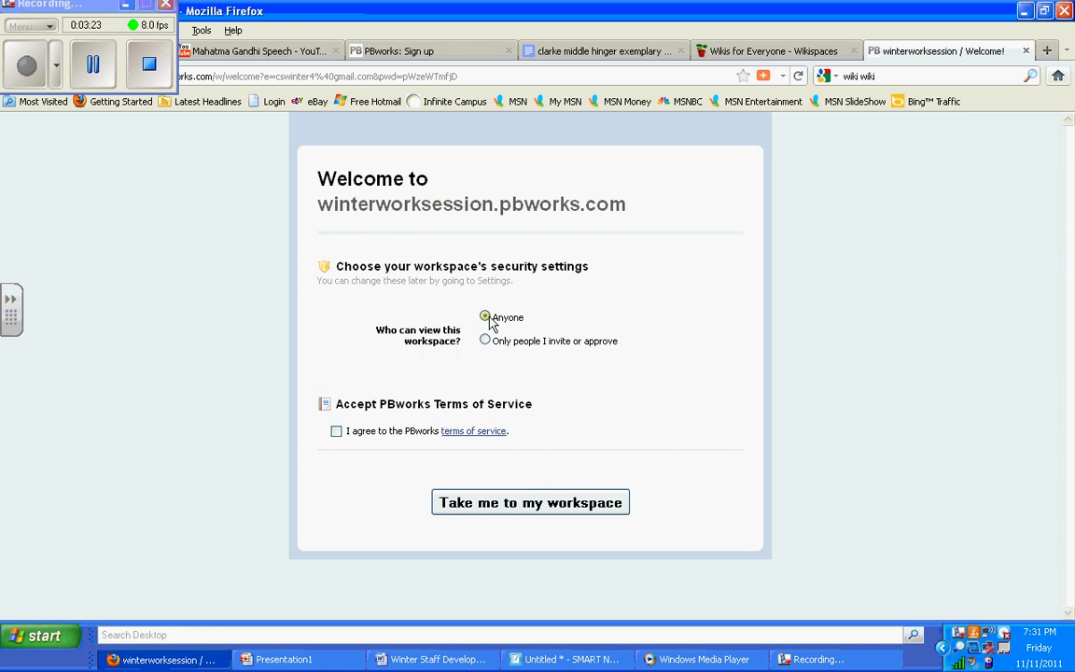
Step: Agree to the PBworks terms of service and enter the new workspace
{"action": "left_click", "coordinate": [336, 432]}
{"action": "left_click", "coordinate": [486, 502]}
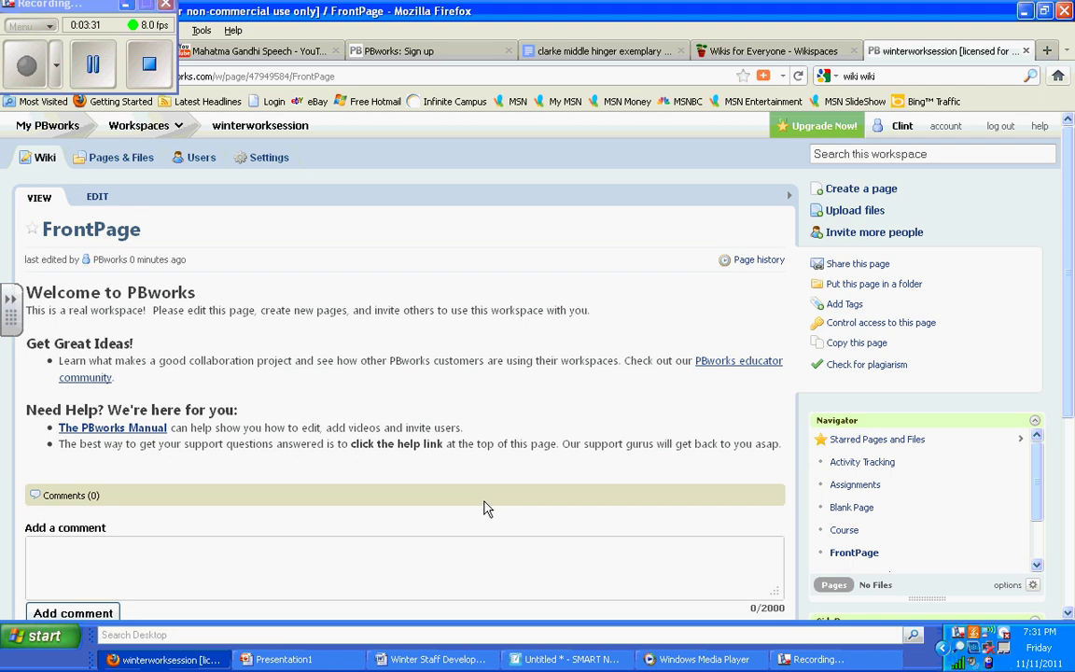
Step: Open the workspace's FrontPage for editing and select its title
{"action": "left_click_drag", "start_coordinate": [98, 14], "coordinate": [477, 40]}
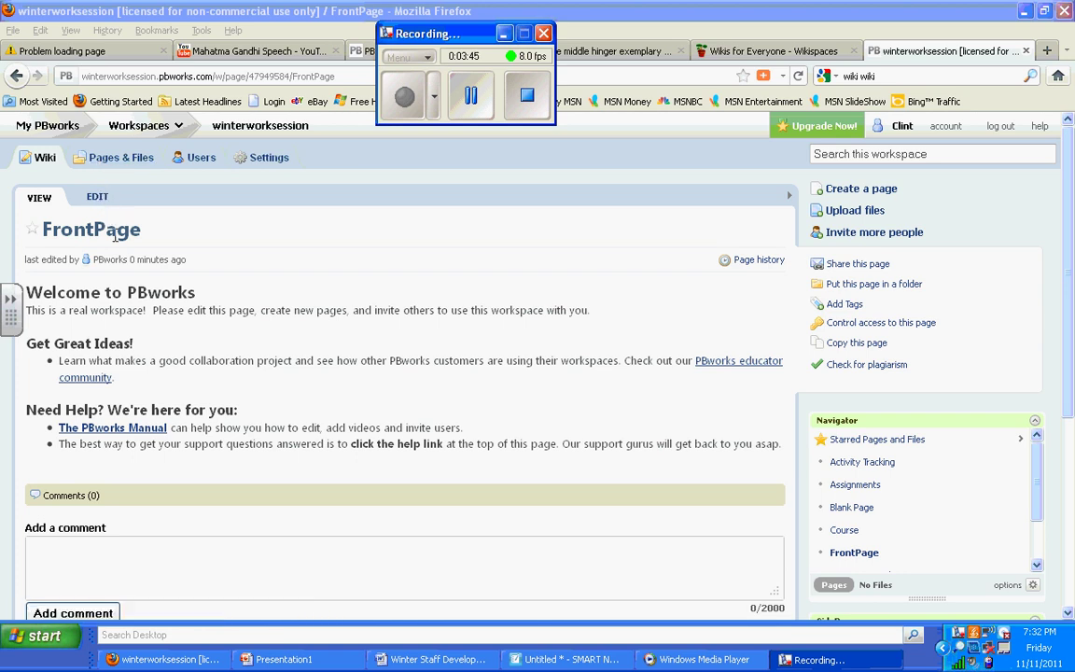
{"action": "left_click", "coordinate": [95, 201]}
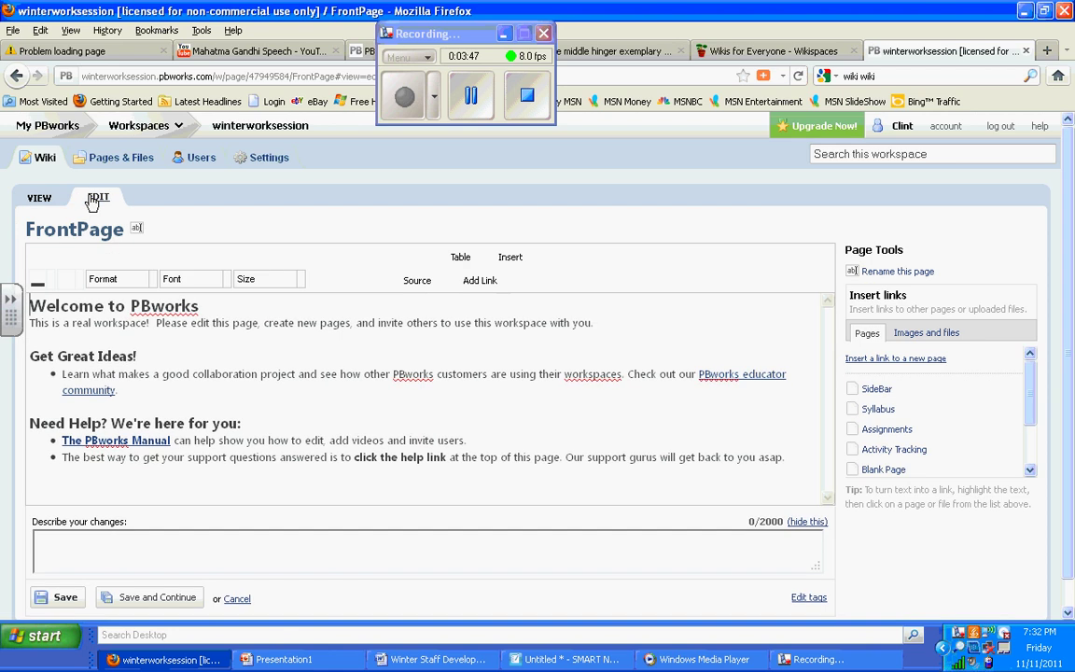
{"action": "left_click_drag", "start_coordinate": [115, 225], "coordinate": [30, 213]}
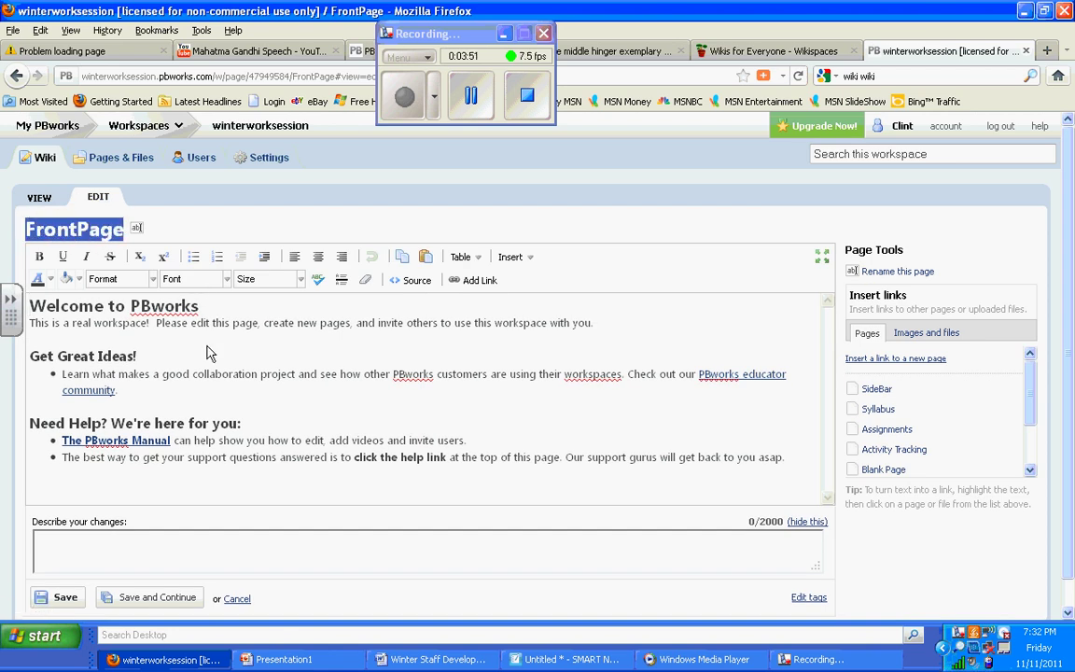
{"action": "left_click", "coordinate": [224, 557]}
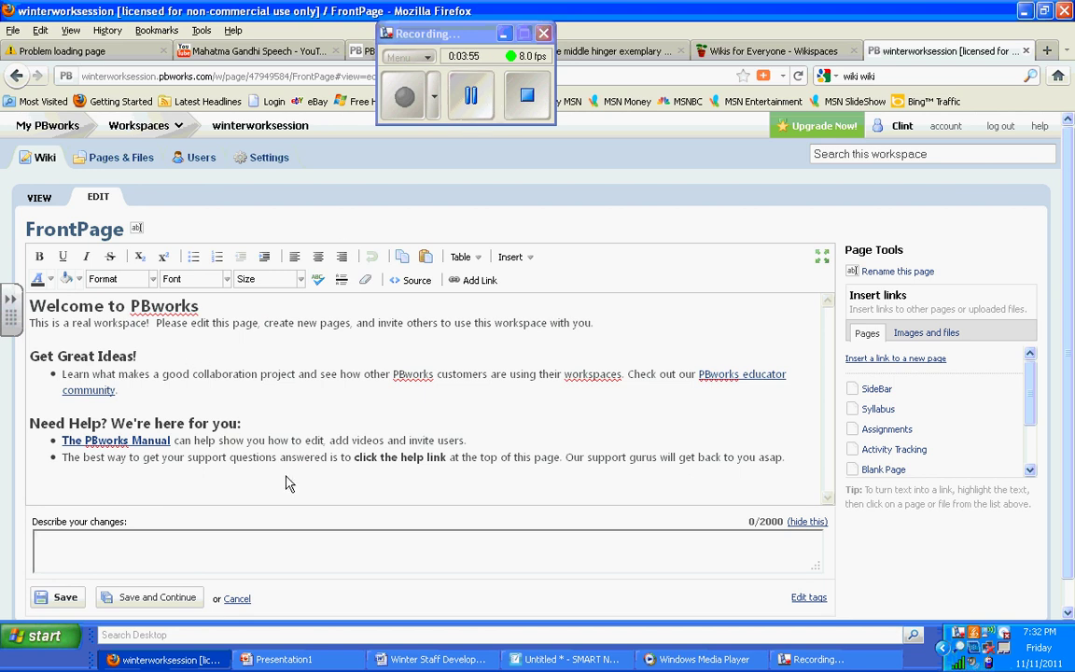
Step: Write "What is your initial reaction to Mahatama Gandhi's Speech?" in the body of the new 4th Period Social Studies Class page
{"action": "left_click", "coordinate": [470, 96]}
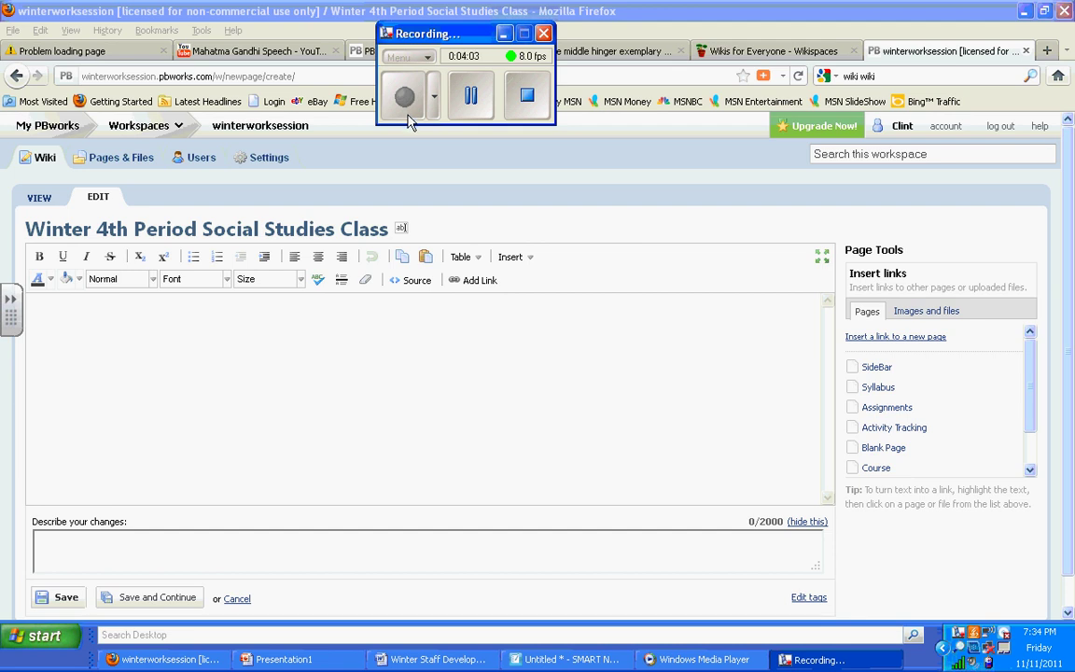
{"action": "left_click", "coordinate": [371, 365]}
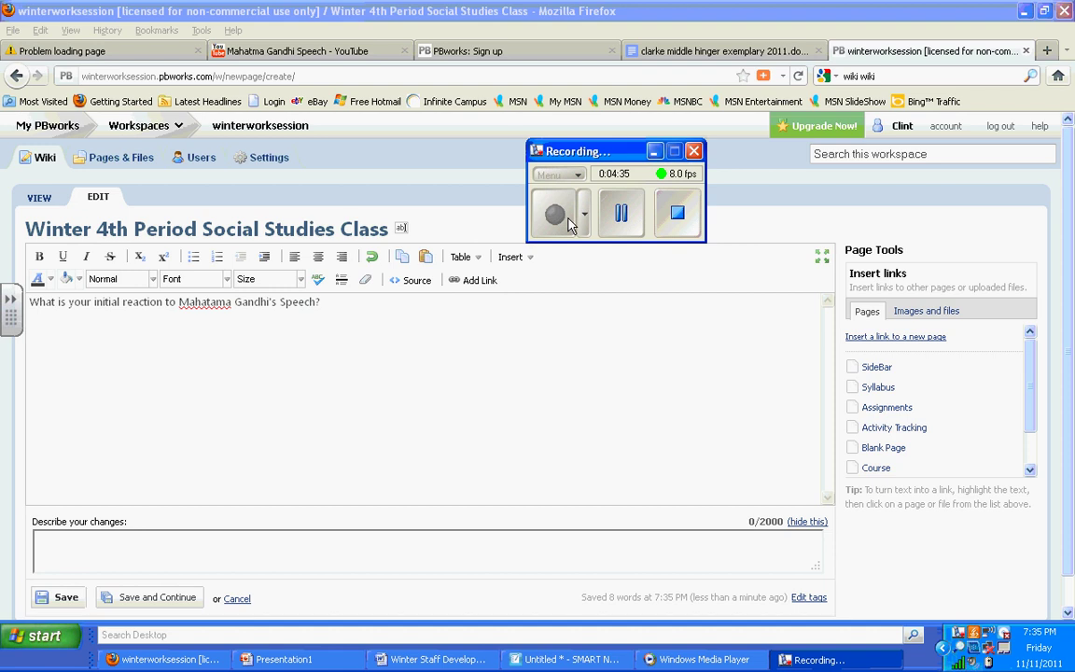
Step: Copy the web address of the Mahatma Gandhi Speech video on YouTube and return to the wiki page being edited
{"action": "left_click", "coordinate": [354, 53]}
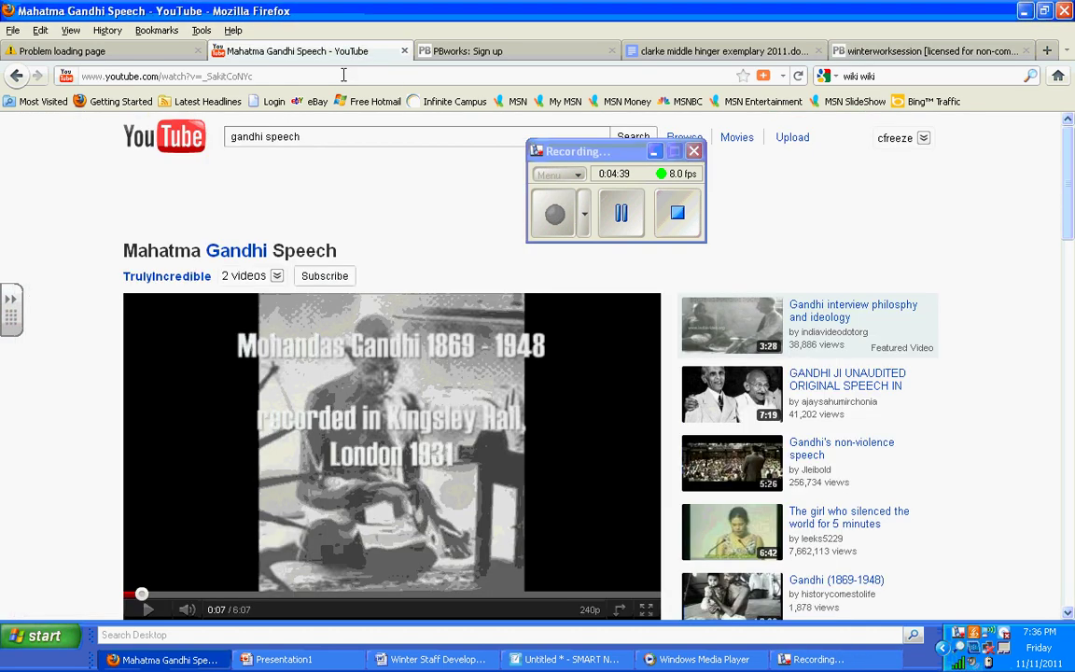
{"action": "left_click_drag", "start_coordinate": [343, 75], "coordinate": [84, 76]}
{"action": "key", "text": "ctrl+c"}
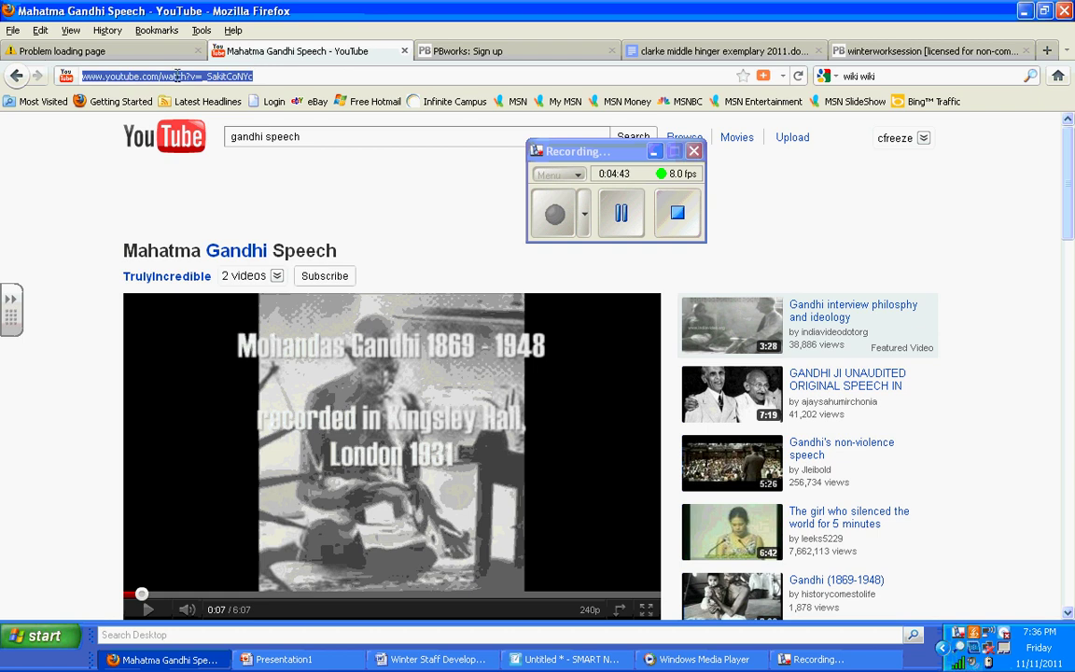
{"action": "left_click", "coordinate": [524, 54]}
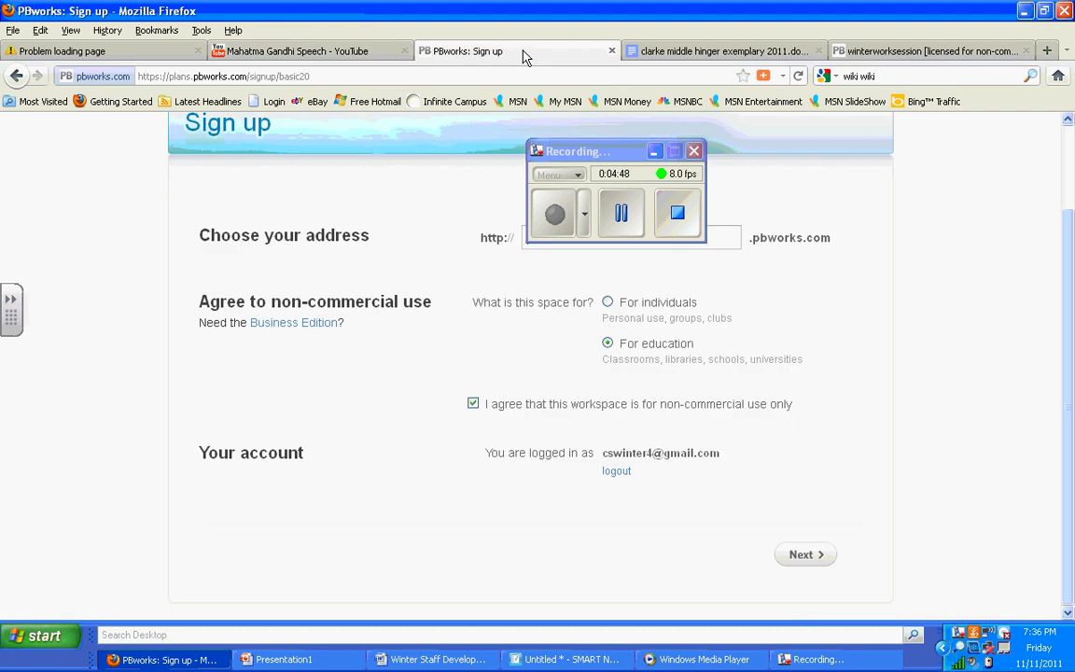
{"action": "left_click", "coordinate": [878, 54]}
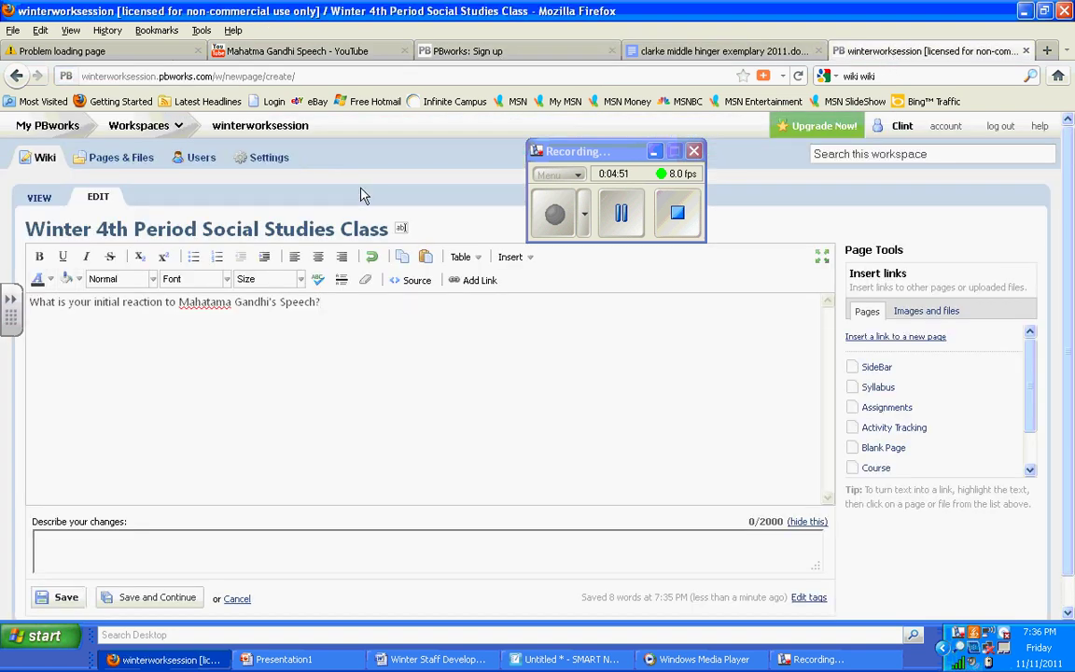
{"action": "left_click", "coordinate": [511, 257]}
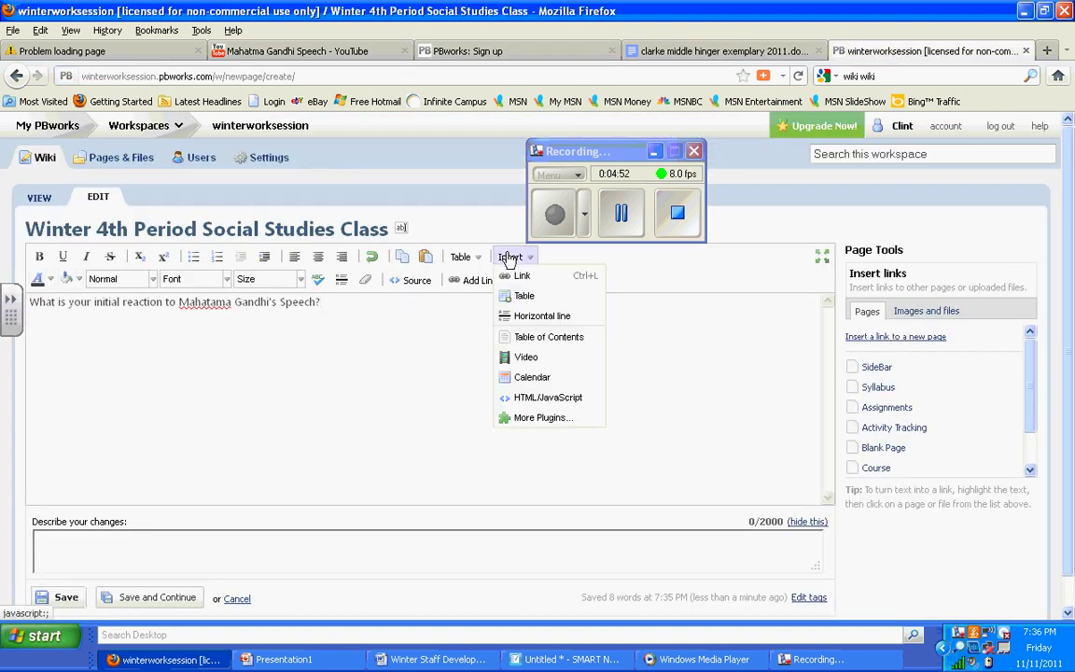
{"action": "left_click", "coordinate": [623, 198]}
{"action": "left_click", "coordinate": [555, 214]}
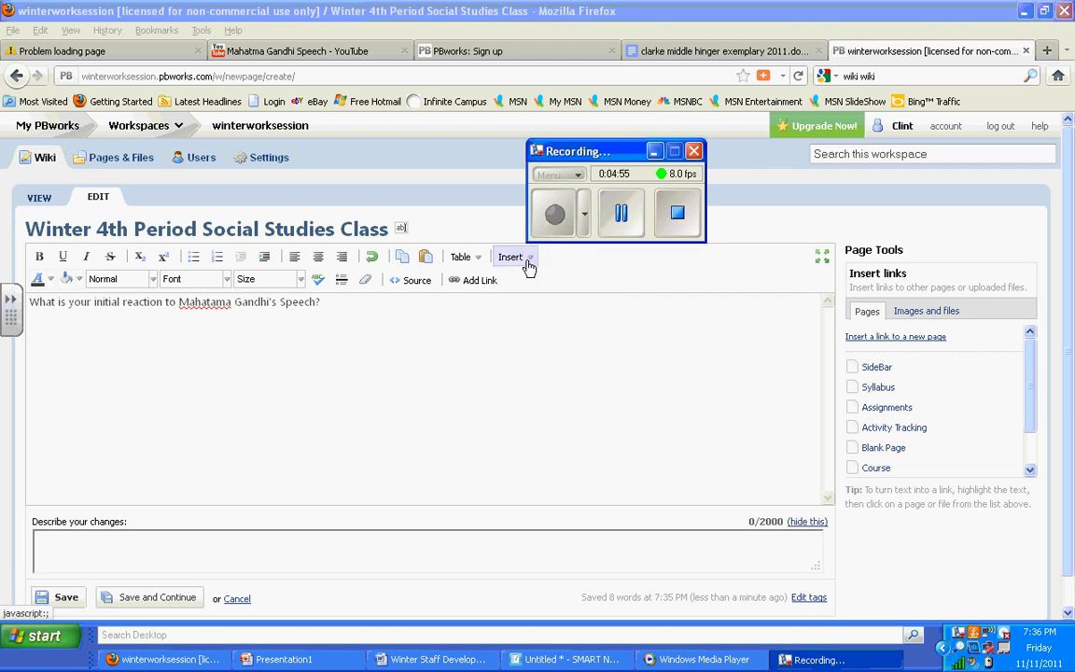
{"action": "left_click", "coordinate": [529, 266]}
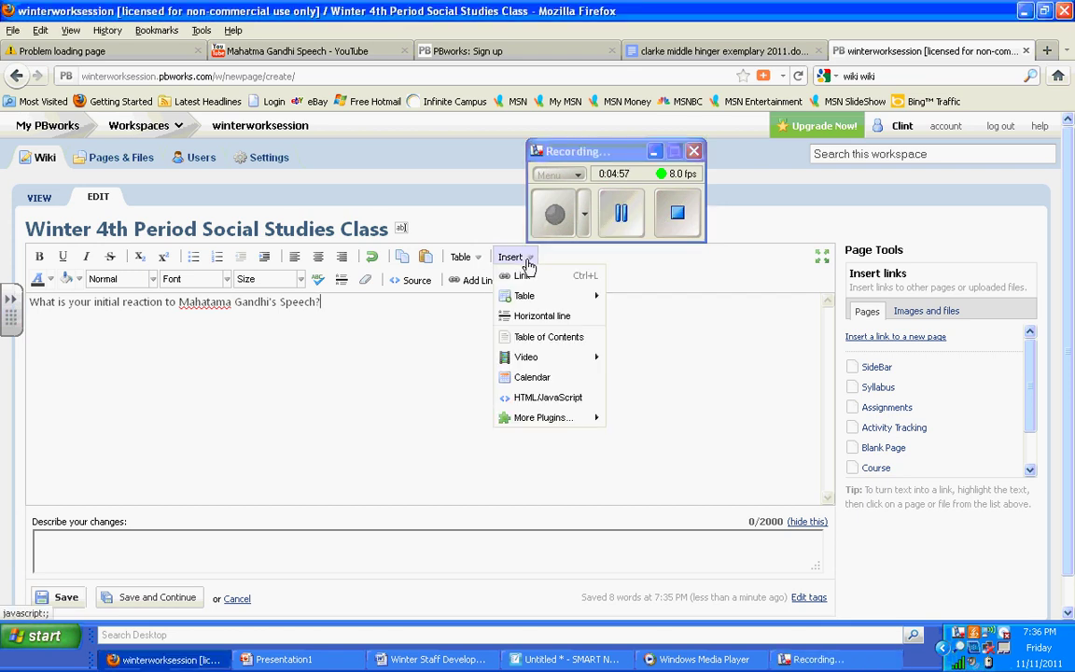
{"action": "mouse_move", "coordinate": [560, 356]}
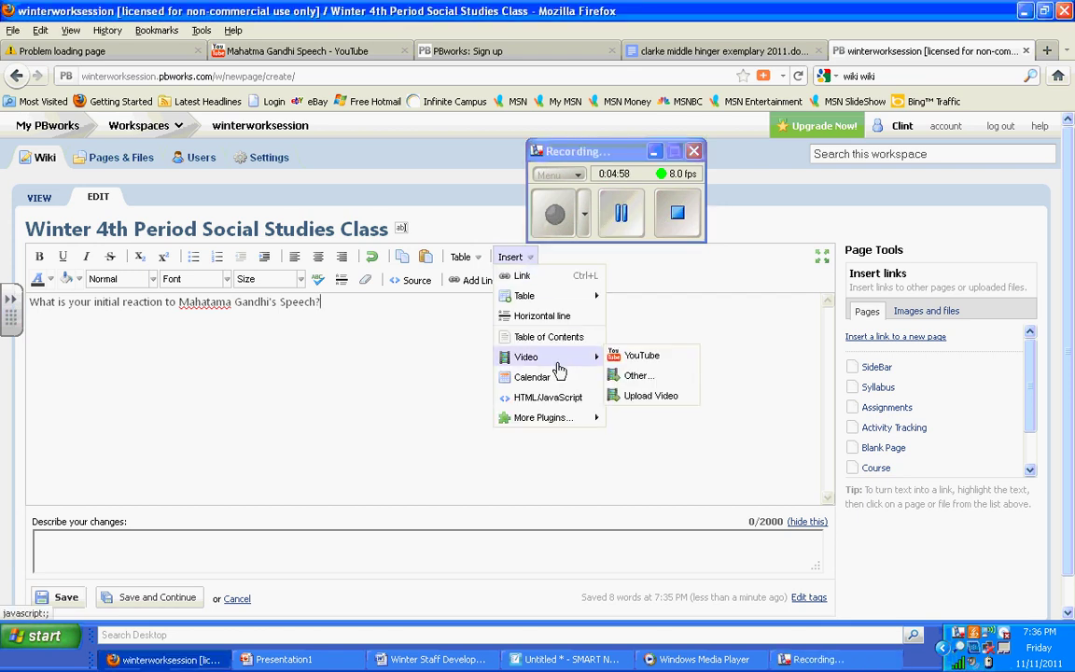
{"action": "left_click", "coordinate": [623, 356]}
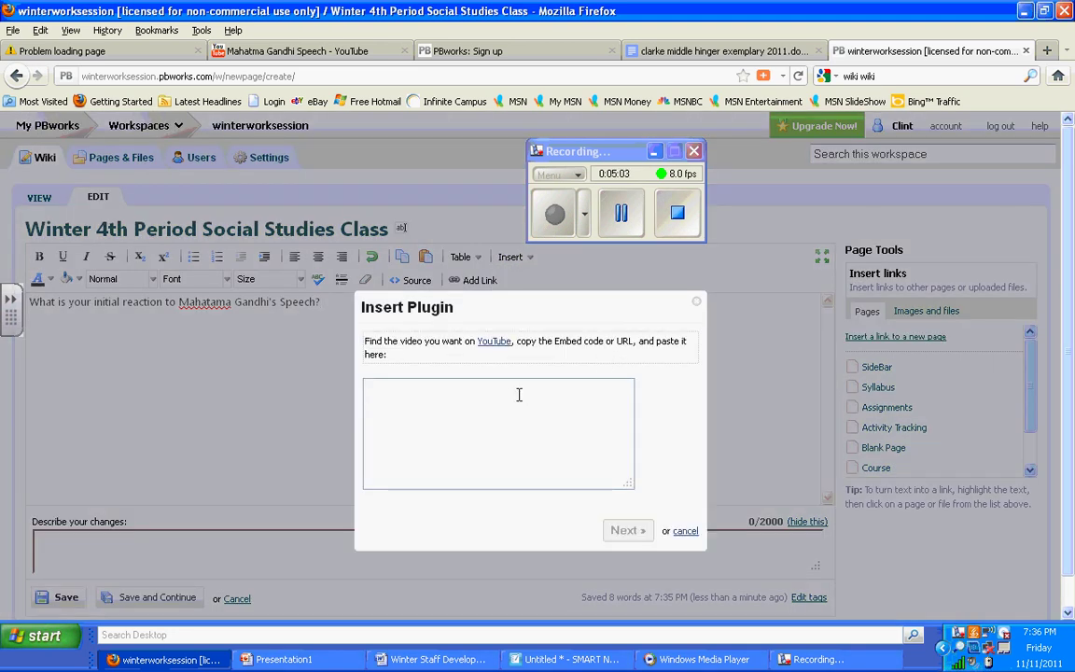
{"action": "key", "text": "ctrl+v"}
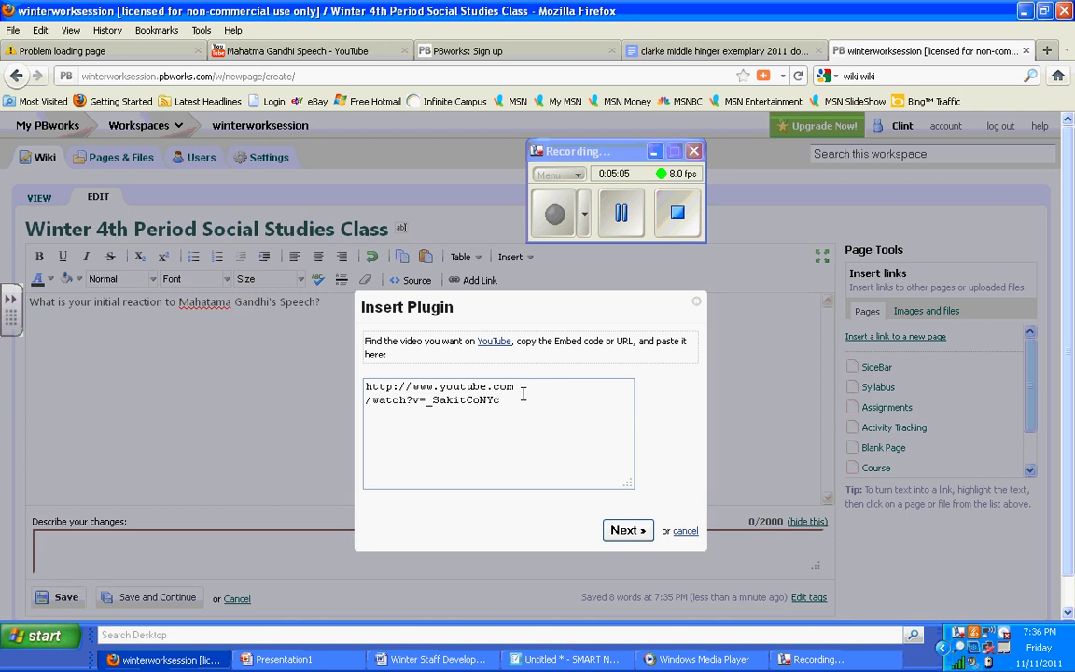
{"action": "left_click", "coordinate": [628, 530]}
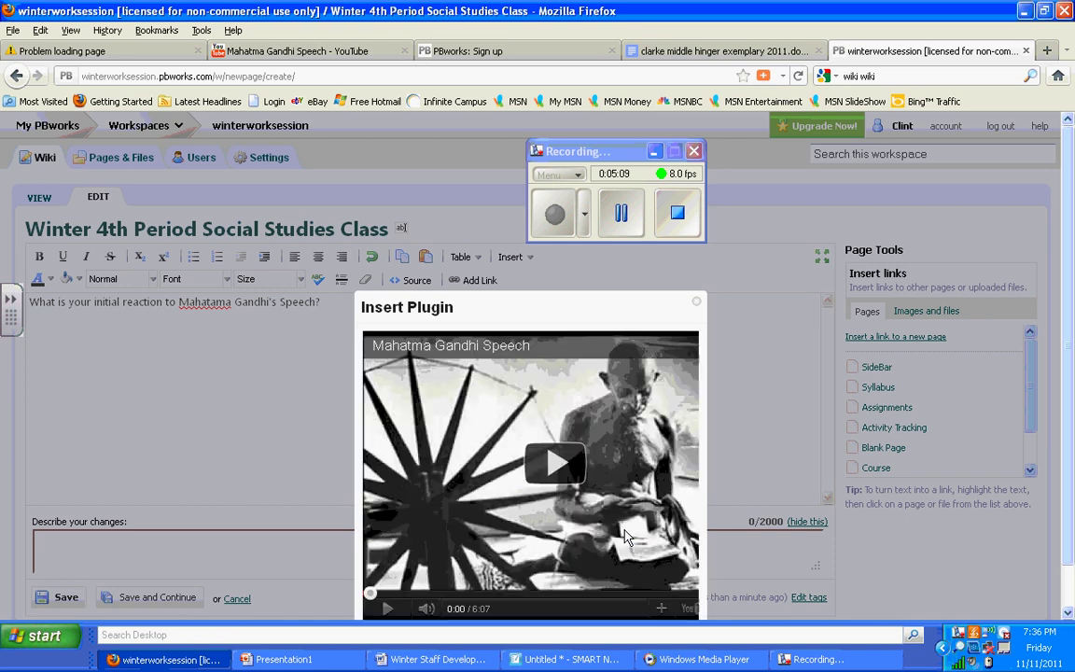
Step: Insert the previewed Mahatma Gandhi Speech video into the class page and save the page
{"action": "left_click", "coordinate": [461, 247]}
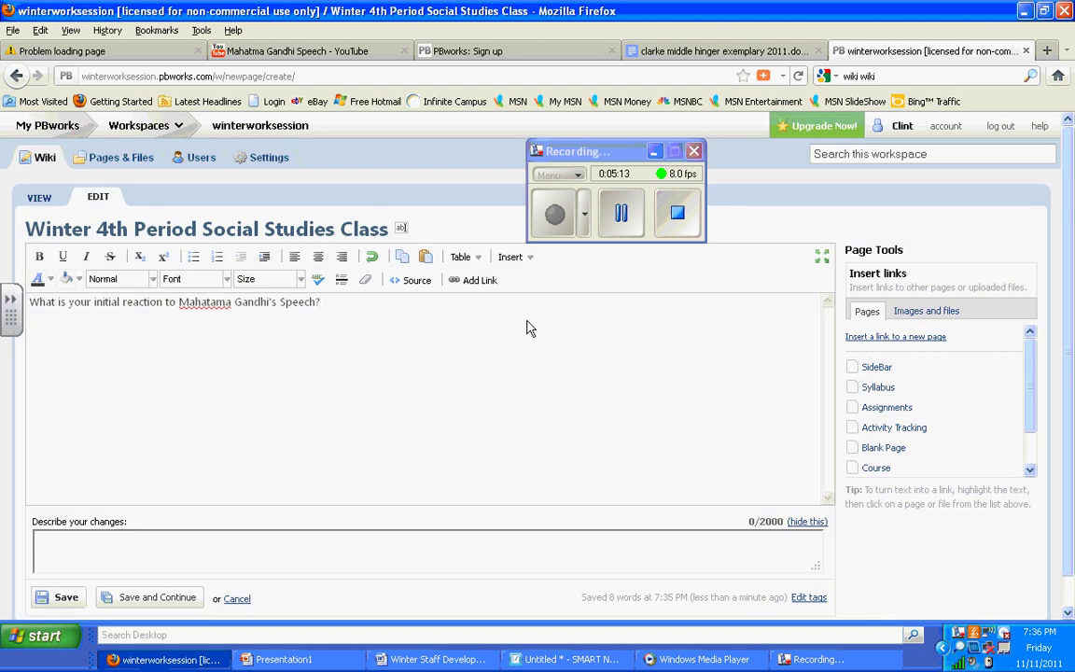
{"action": "left_click", "coordinate": [556, 214]}
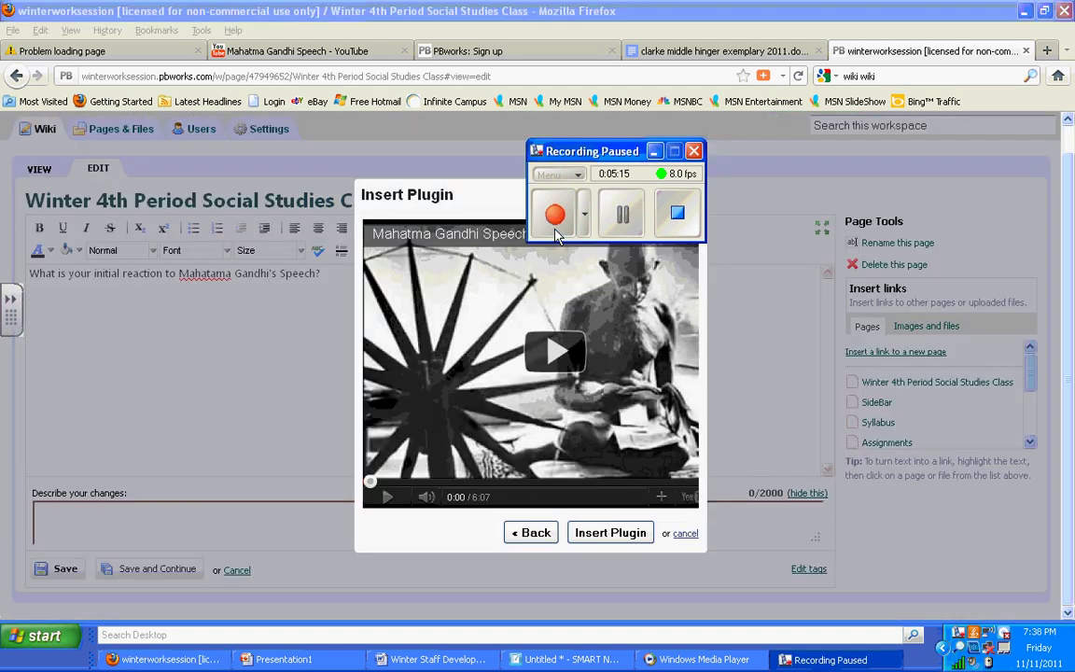
{"action": "left_click", "coordinate": [555, 214]}
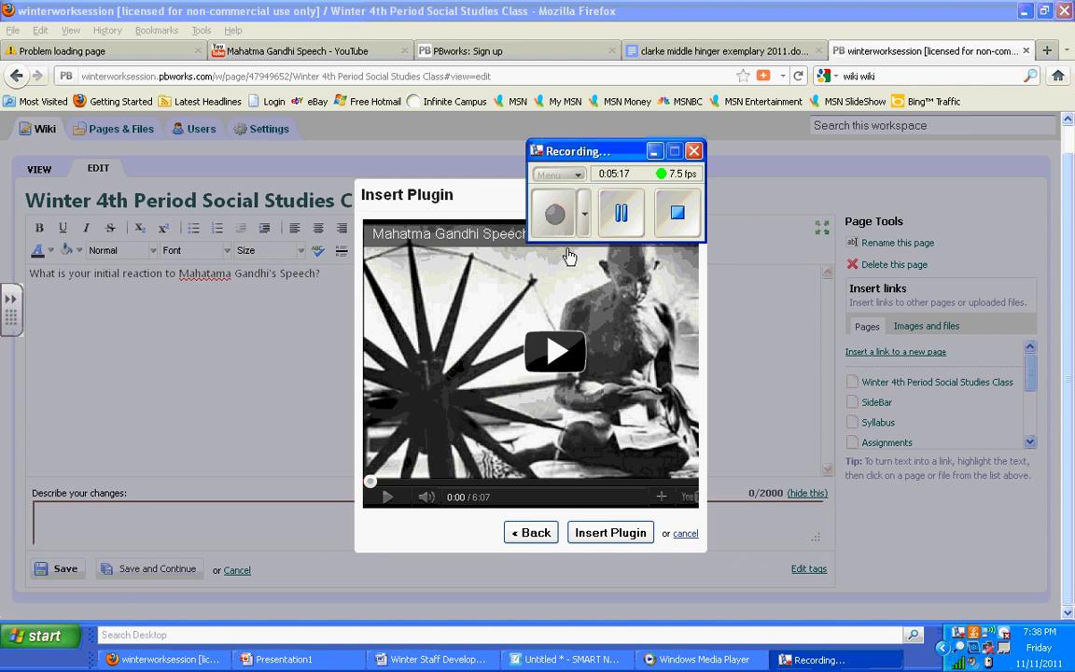
{"action": "left_click", "coordinate": [615, 533]}
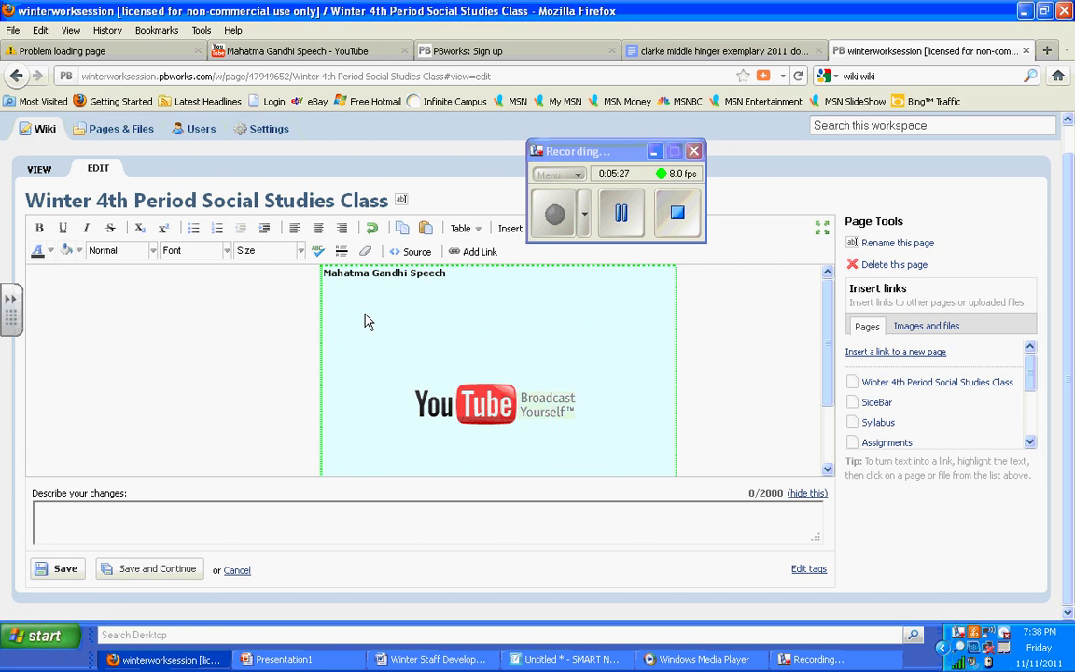
{"action": "left_click", "coordinate": [75, 570]}
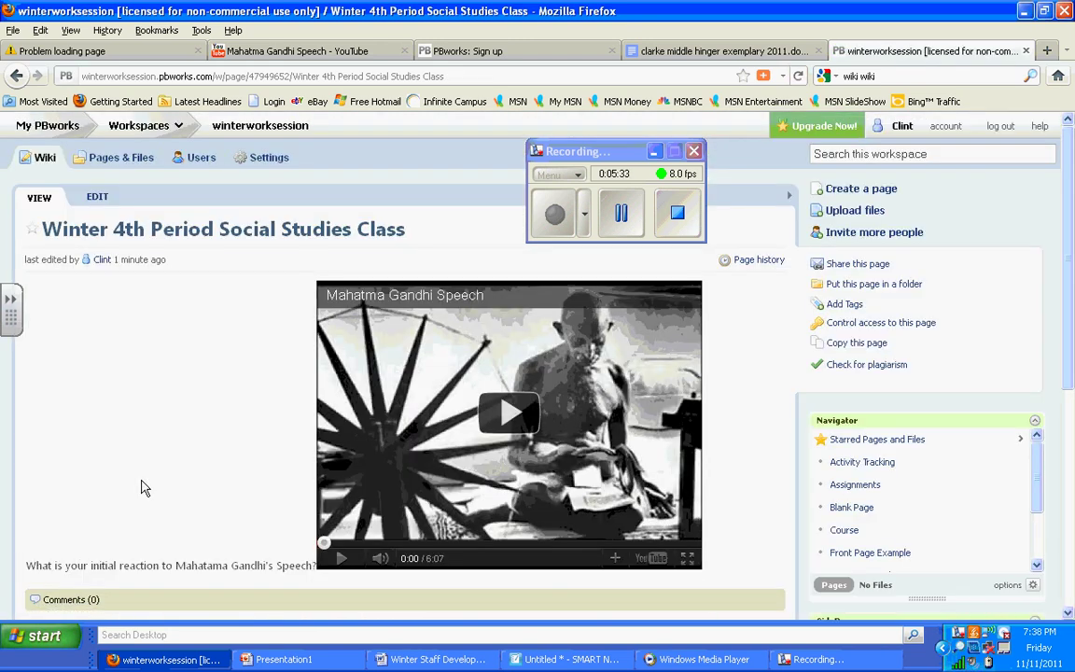
Step: Draft the comment "What they though about the speech?" below the video on the class page
{"action": "scroll", "coordinate": [145, 488], "scroll_direction": "down", "scroll_amount": 2}
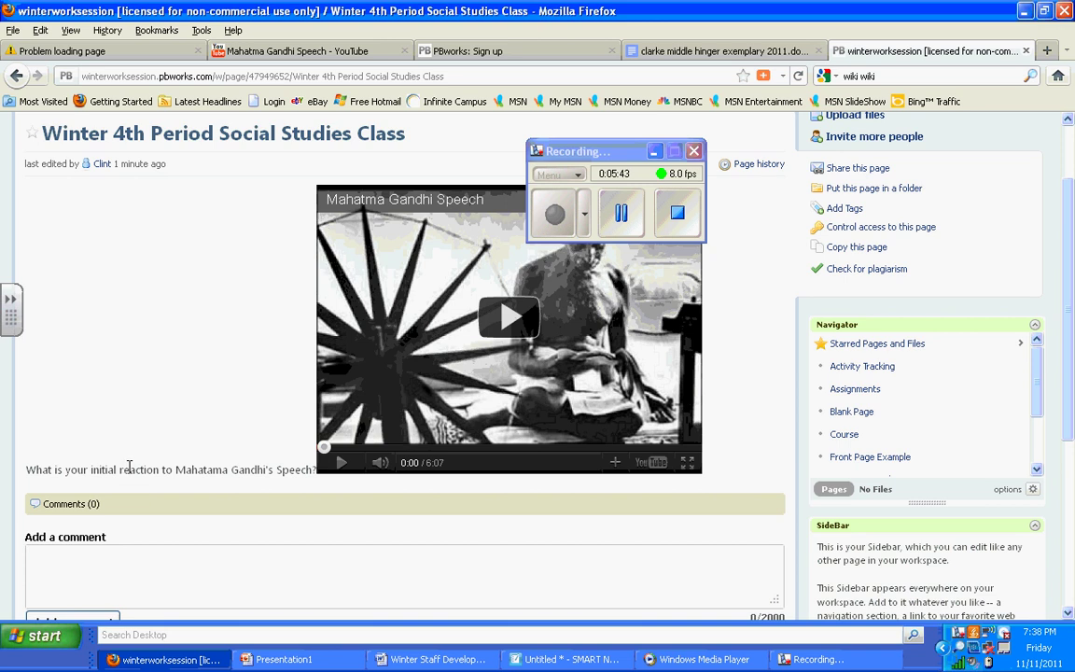
{"action": "scroll", "coordinate": [130, 467], "scroll_direction": "up", "scroll_amount": 2}
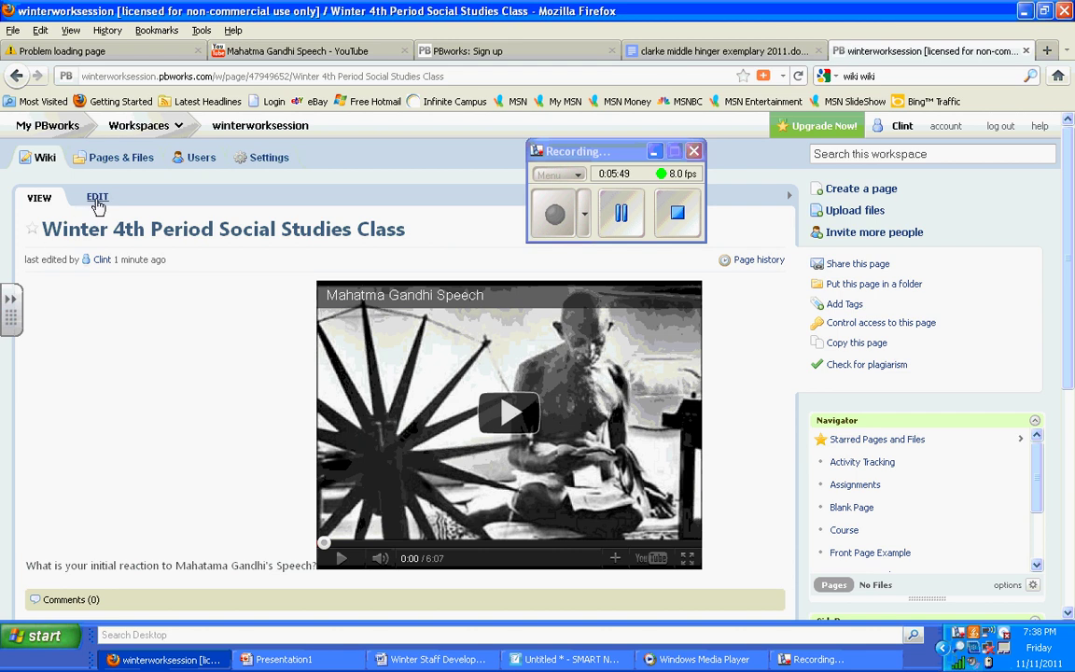
{"action": "scroll", "coordinate": [168, 336], "scroll_direction": "down", "scroll_amount": 4}
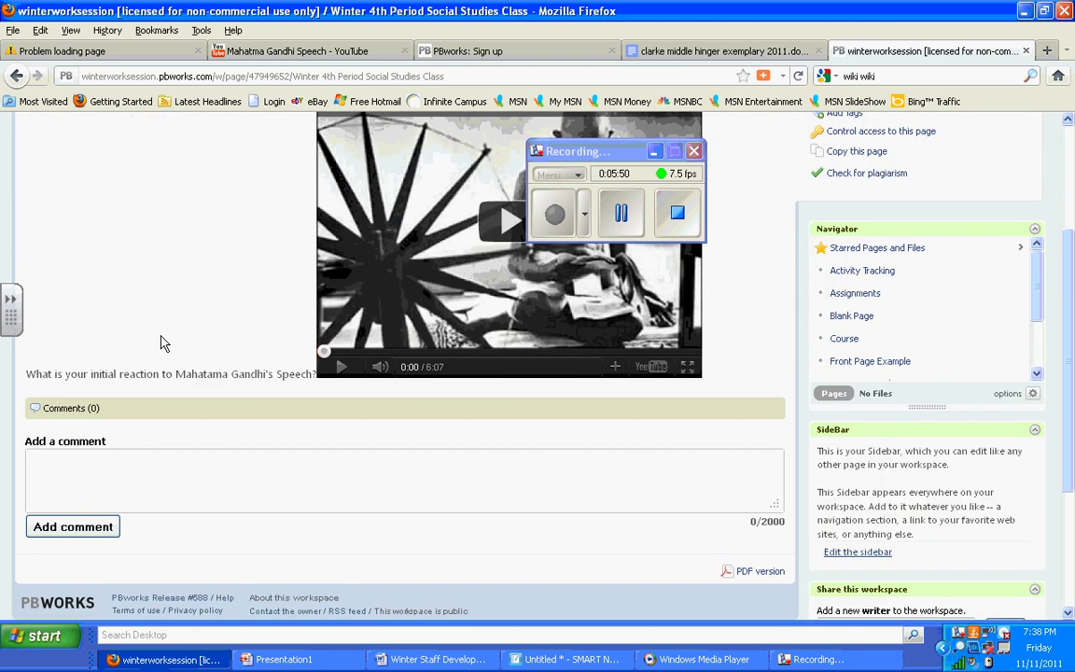
{"action": "left_click", "coordinate": [168, 482]}
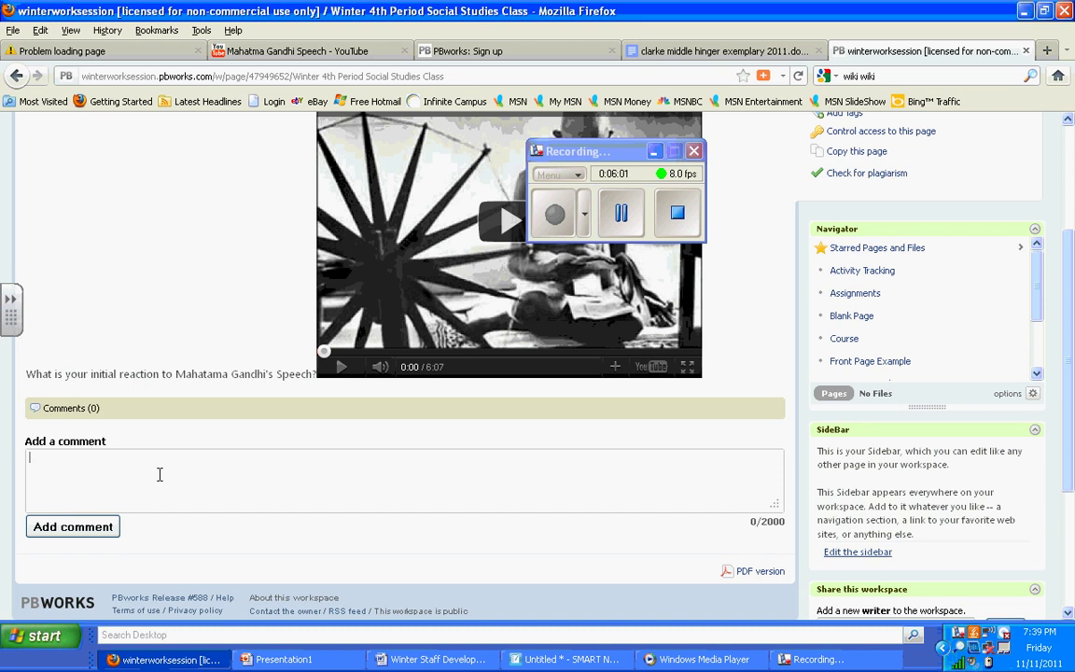
{"action": "type", "text": "What they though about the"}
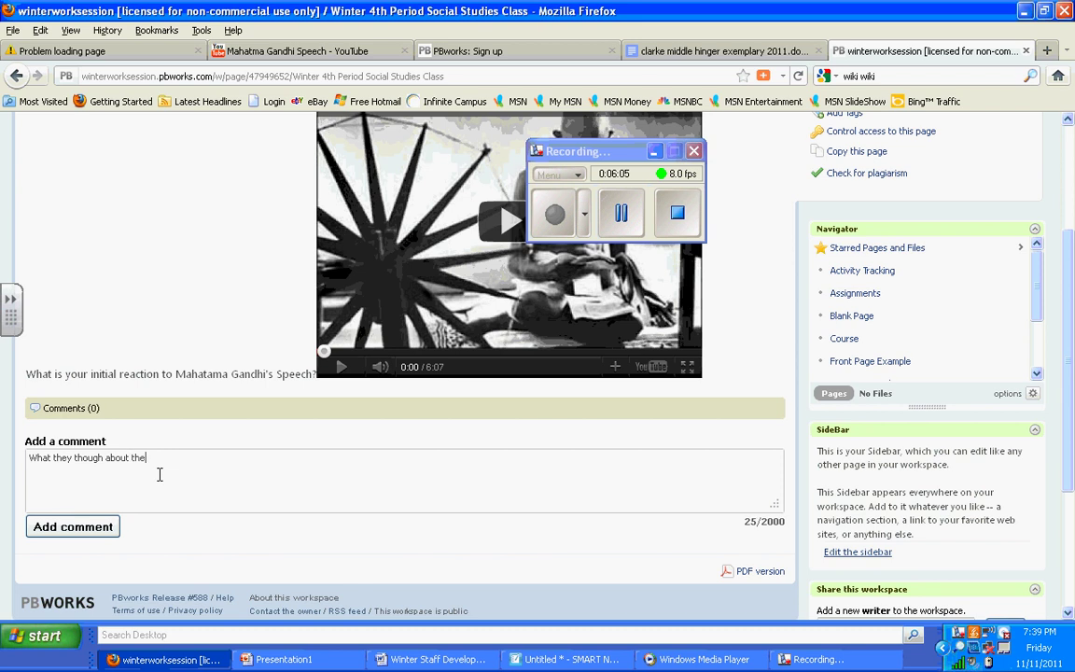
{"action": "type", "text": " speech?"}
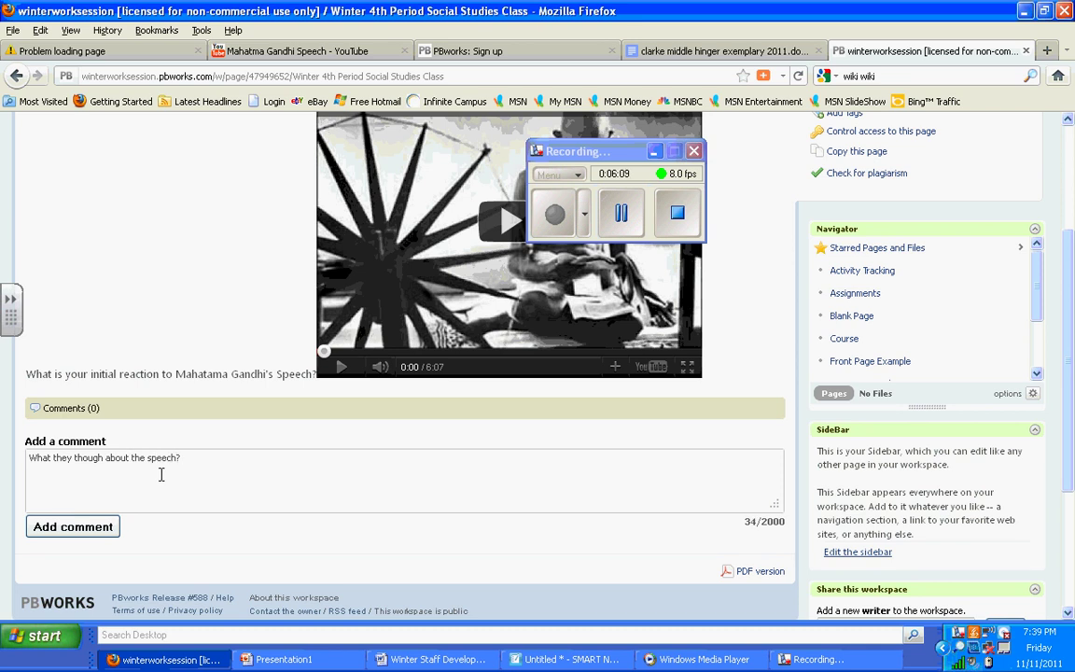
{"action": "left_click", "coordinate": [618, 224]}
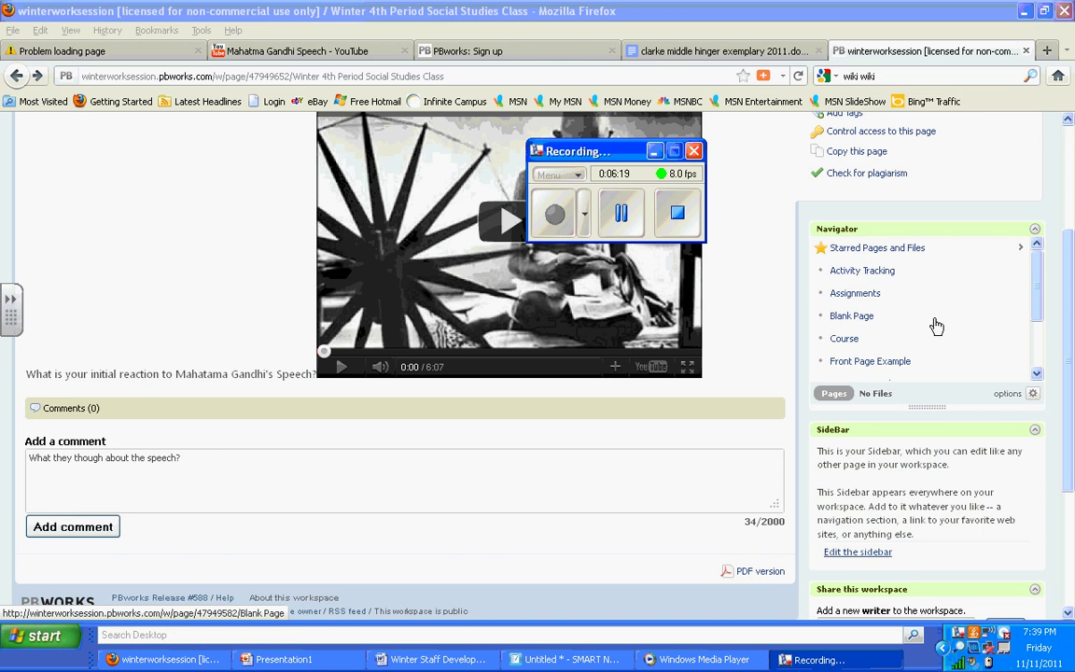
Step: Open the workspace's Assignments page and look through the remaining pages listed in the Navigator
{"action": "left_click", "coordinate": [871, 297]}
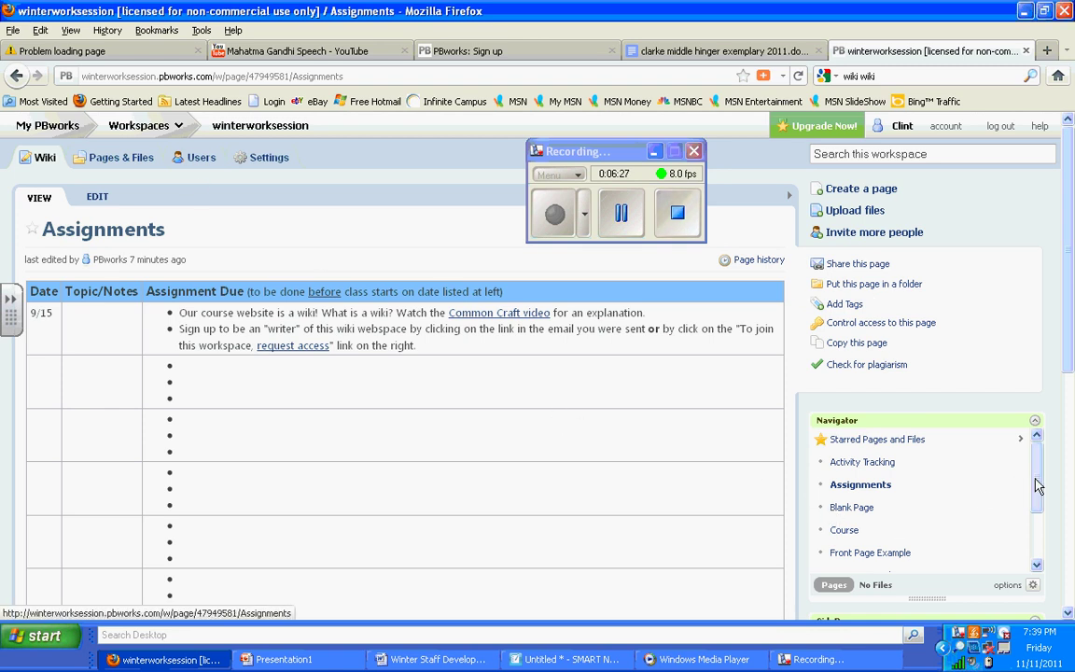
{"action": "left_click_drag", "start_coordinate": [1037, 488], "coordinate": [1039, 533]}
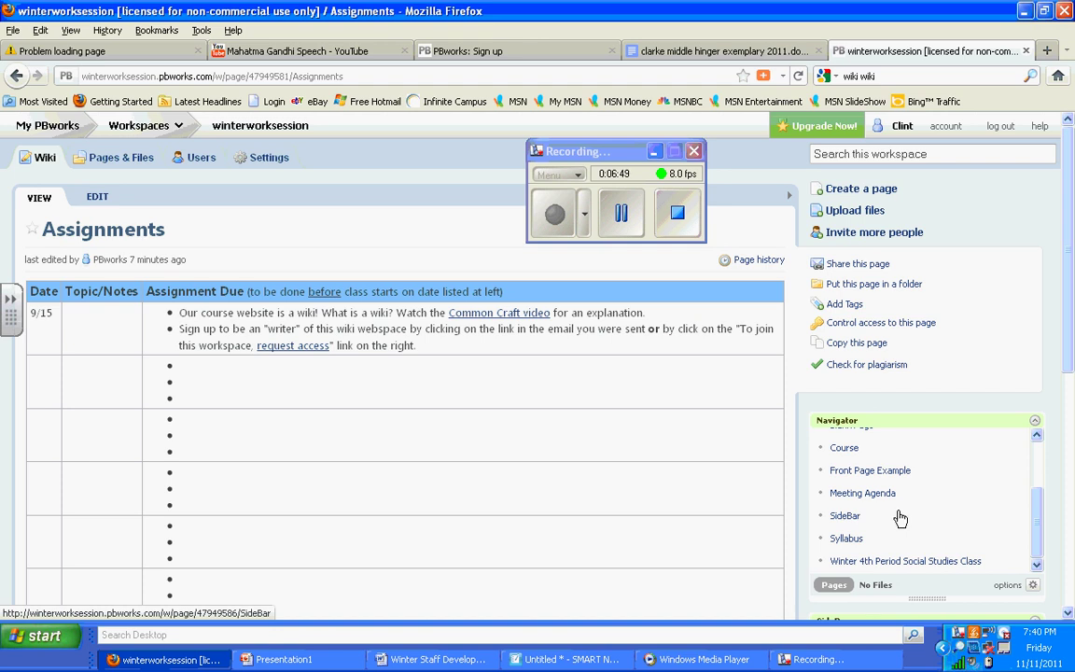
{"action": "left_click", "coordinate": [621, 213]}
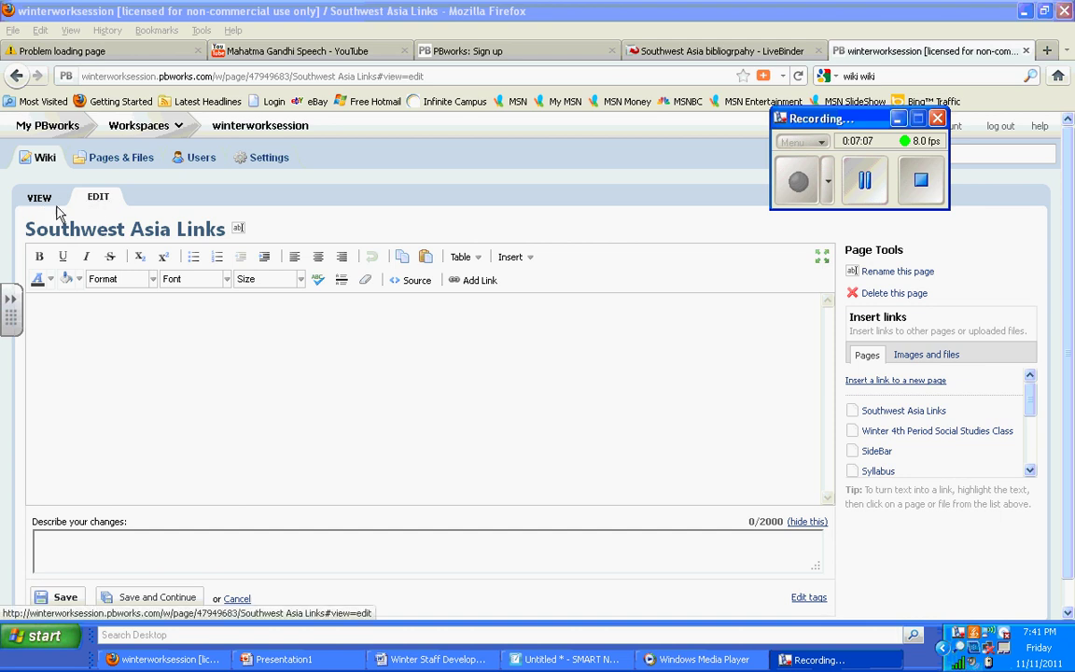
Step: Write "India Link" on the Southwest Asia Links page and link it to the copied History.com address about India and Pakistan winning independence
{"action": "left_click", "coordinate": [146, 351]}
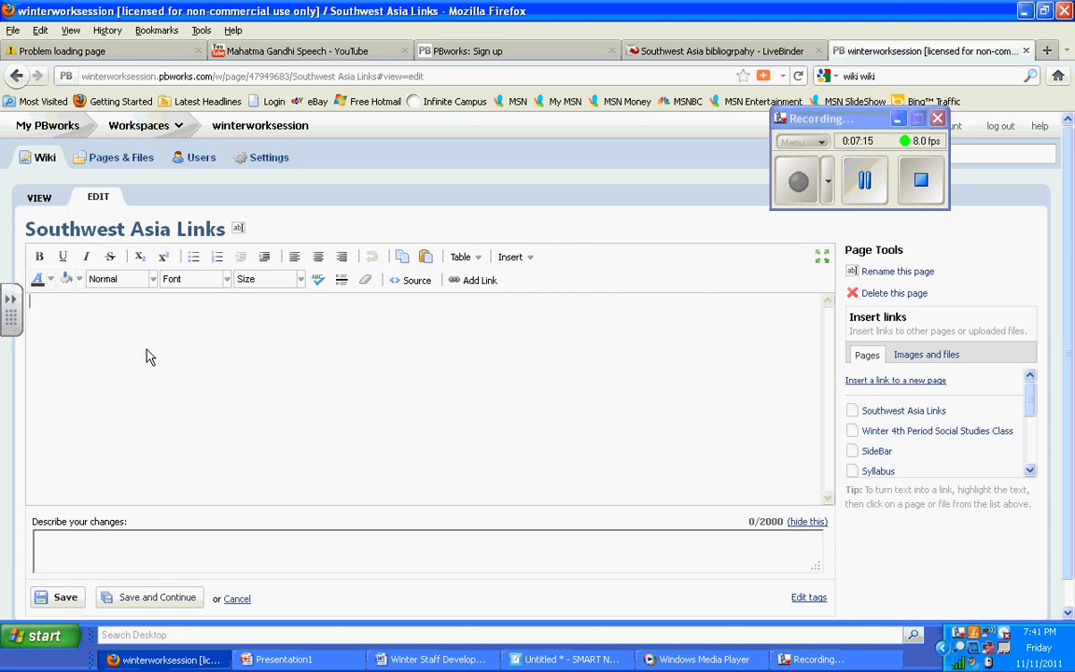
{"action": "type", "text": "India Link"}
{"action": "left_click_drag", "start_coordinate": [79, 302], "coordinate": [29, 302]}
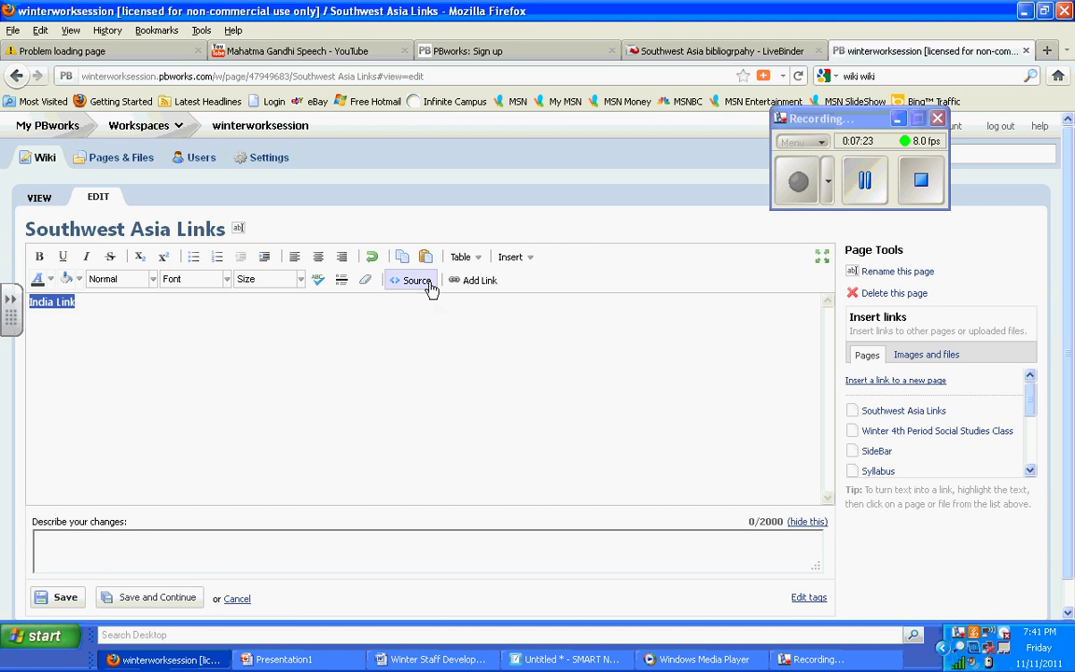
{"action": "left_click", "coordinate": [476, 280]}
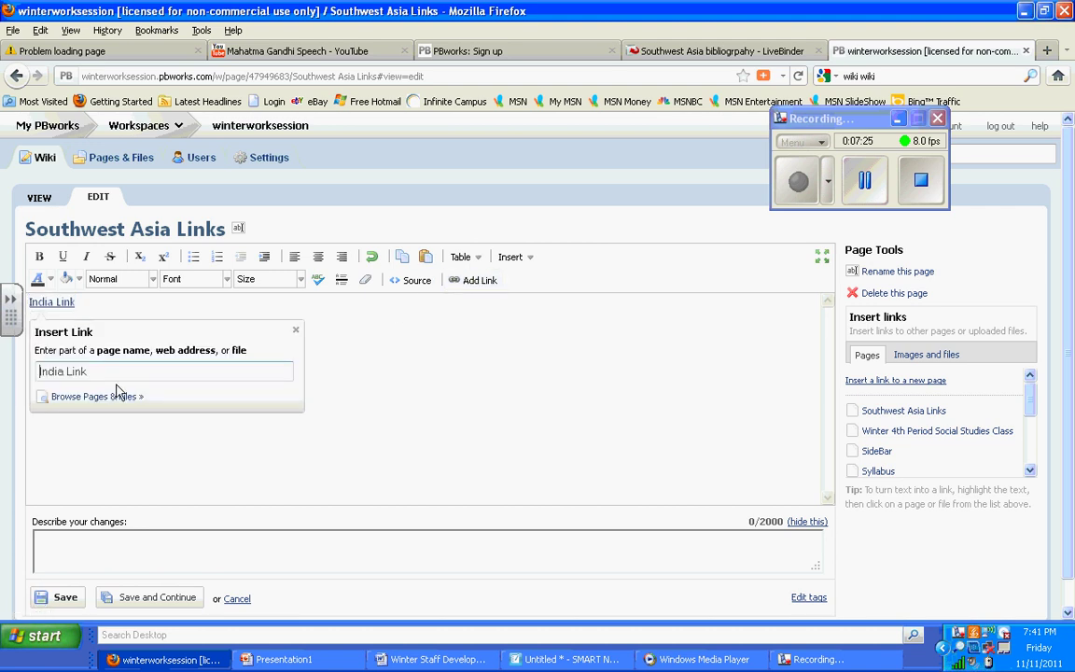
{"action": "left_click_drag", "start_coordinate": [93, 373], "coordinate": [35, 382]}
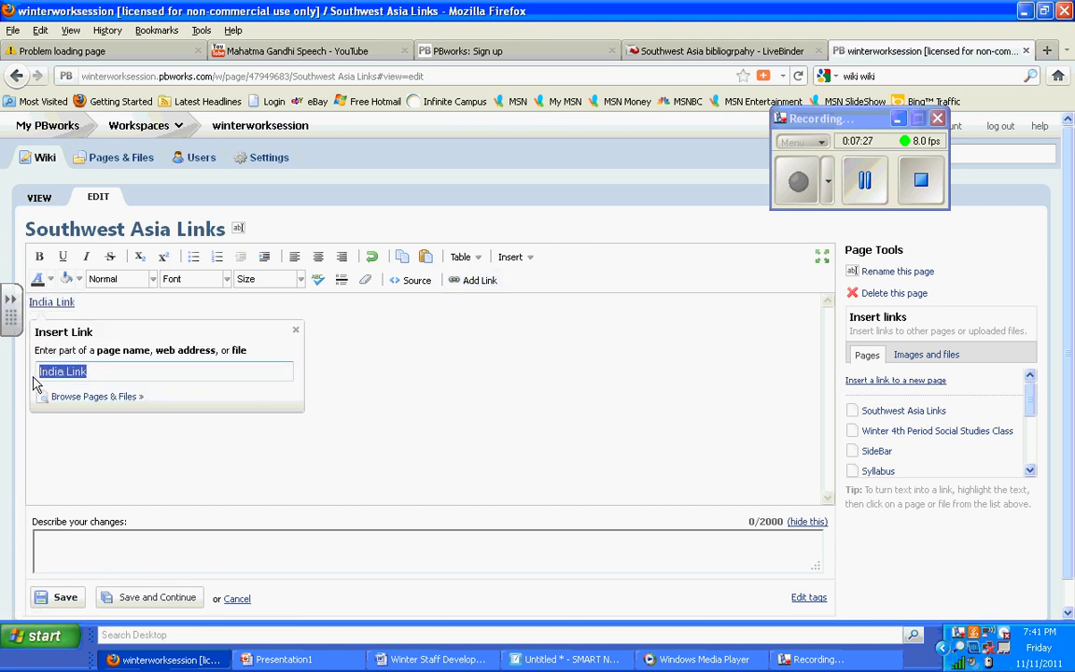
{"action": "left_click", "coordinate": [173, 370]}
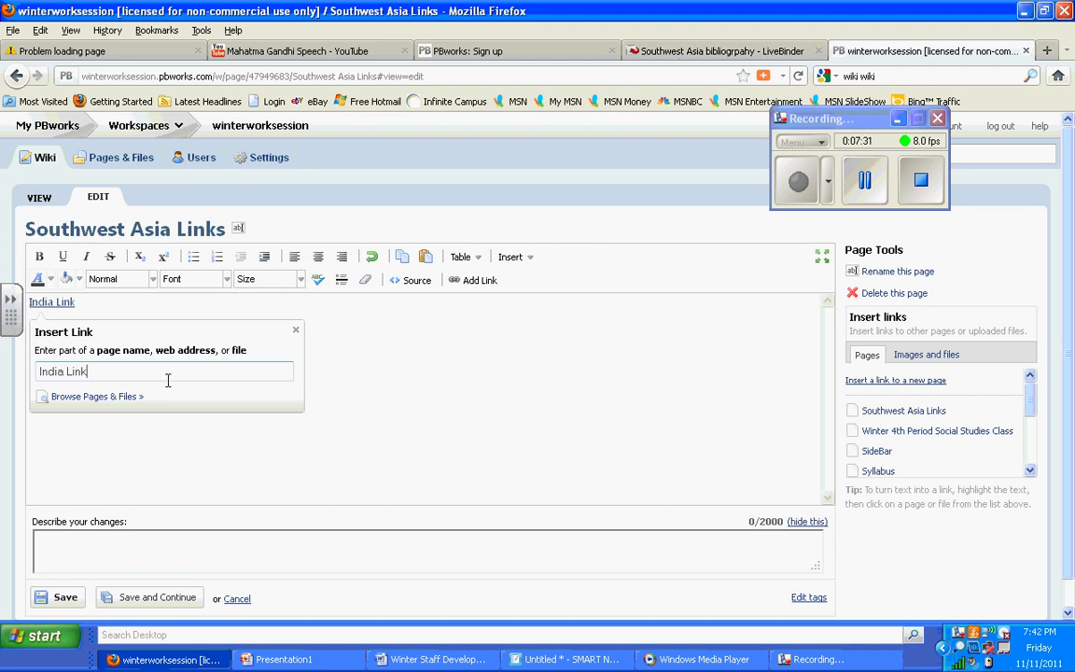
{"action": "left_click_drag", "start_coordinate": [168, 374], "coordinate": [35, 374]}
{"action": "key", "text": "ctrl+v"}
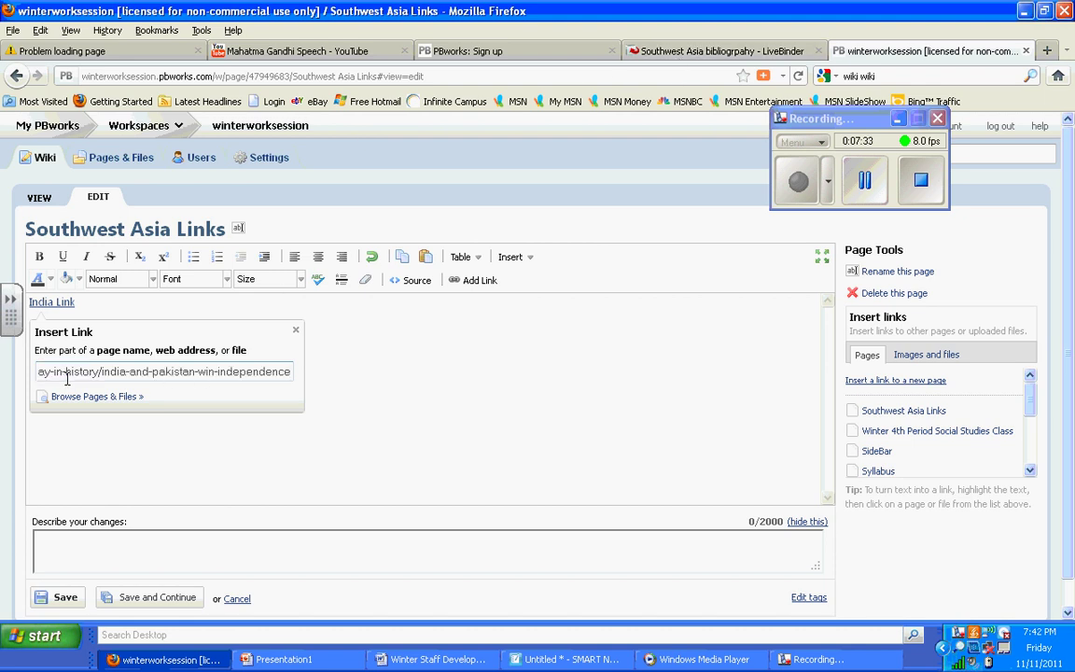
{"action": "key", "text": "Return"}
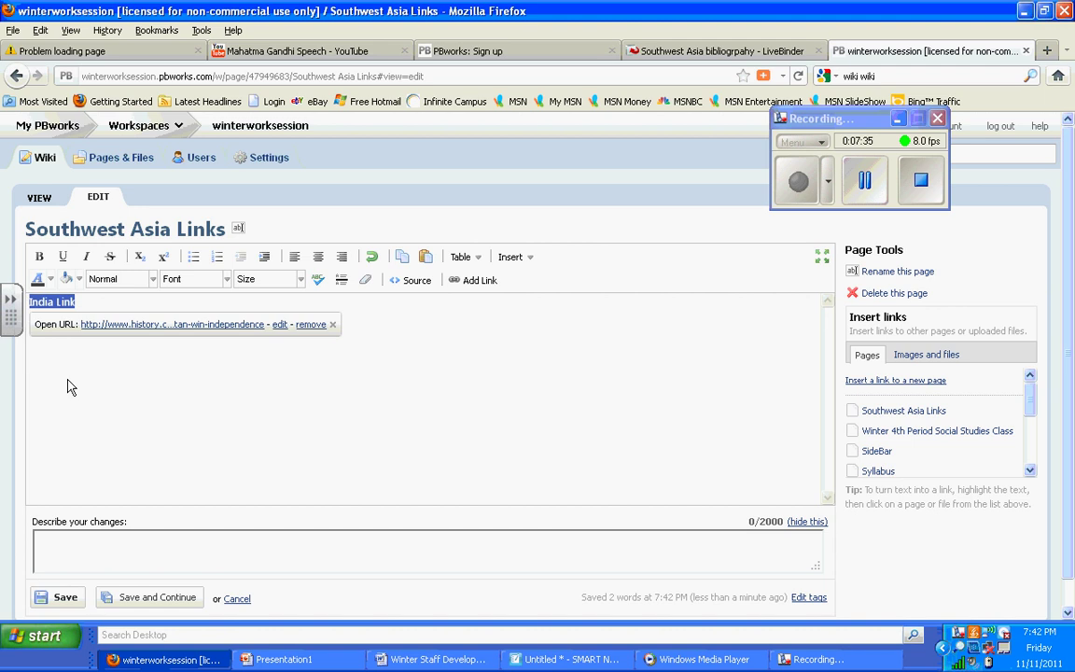
Step: Save the Southwest Asia Links page and follow its India Link to check the linked article
{"action": "left_click", "coordinate": [55, 597]}
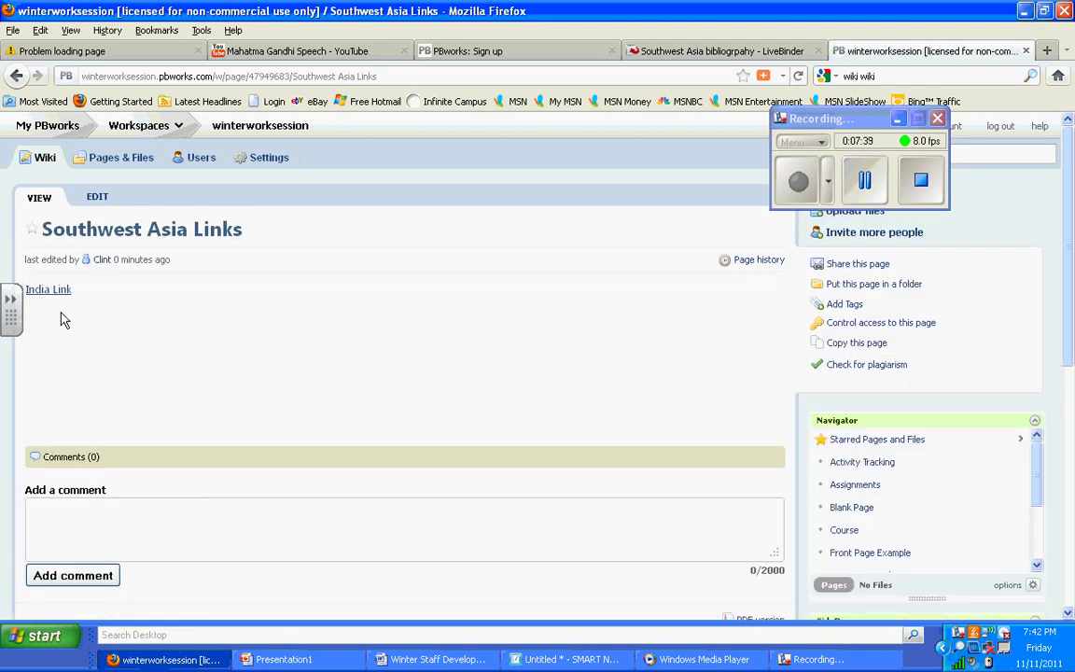
{"action": "left_click", "coordinate": [54, 297]}
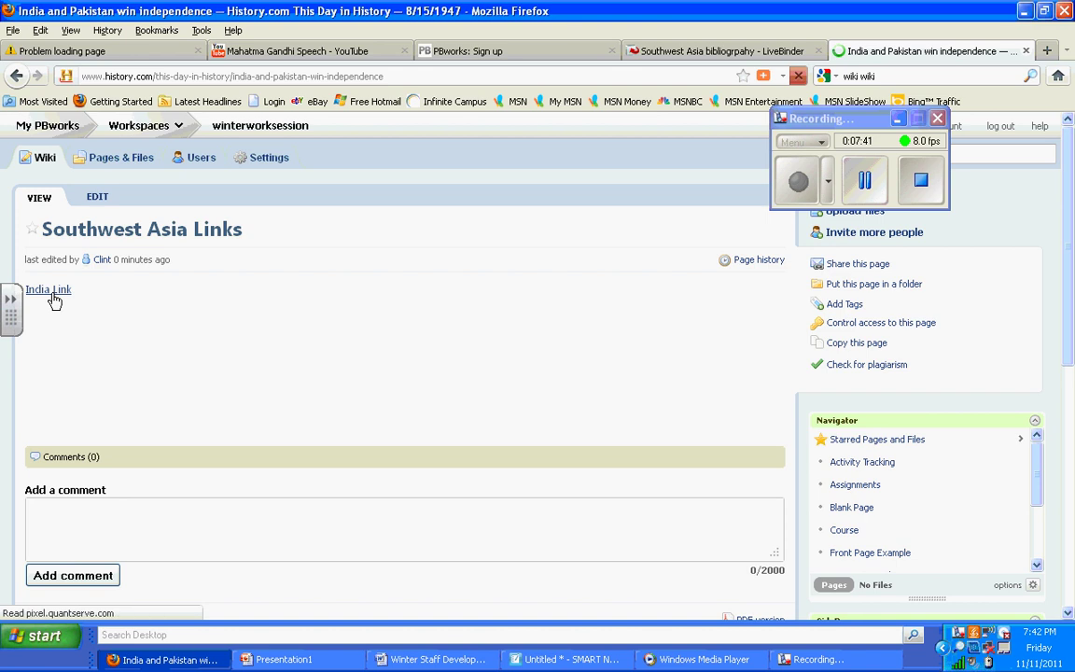
{"action": "scroll", "coordinate": [103, 383], "scroll_direction": "down", "scroll_amount": 2}
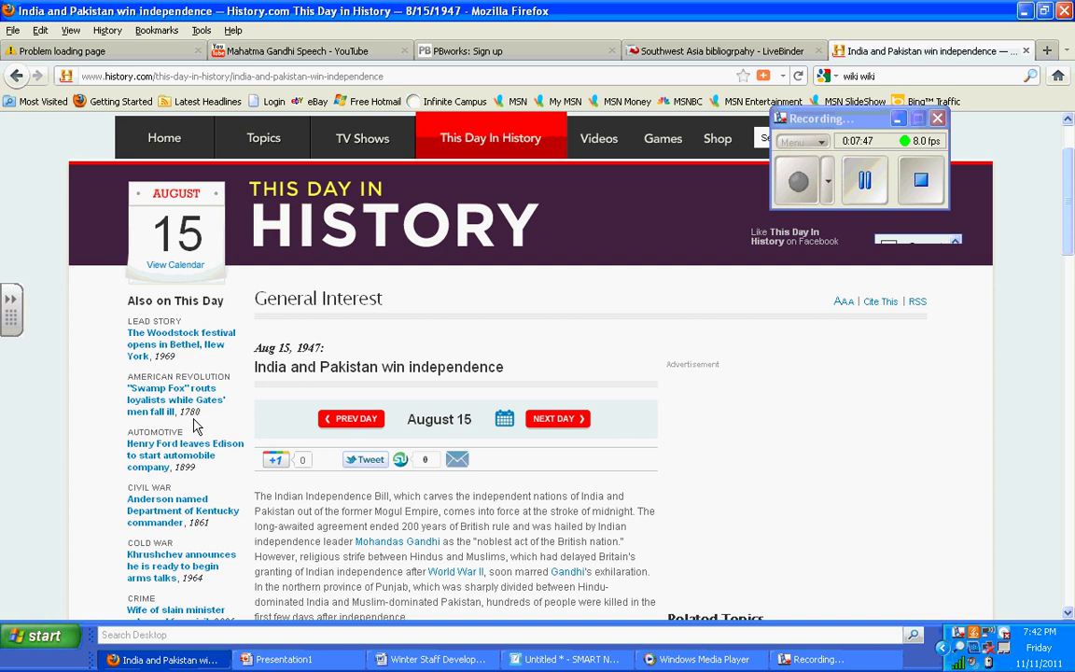
{"action": "left_click", "coordinate": [794, 659]}
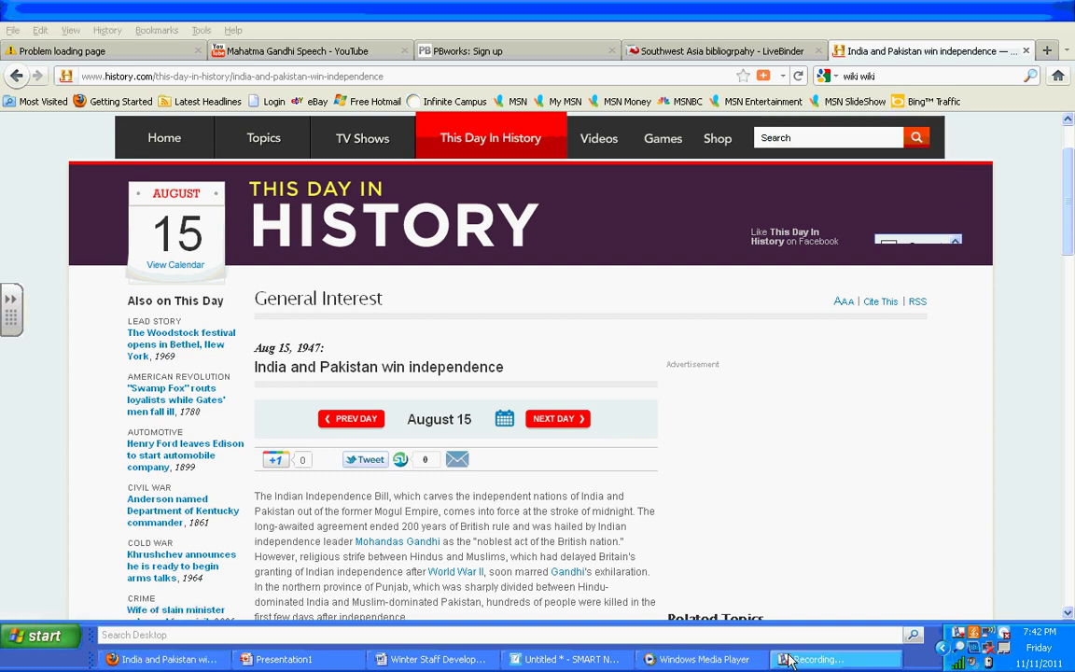
{"action": "left_click", "coordinate": [854, 186]}
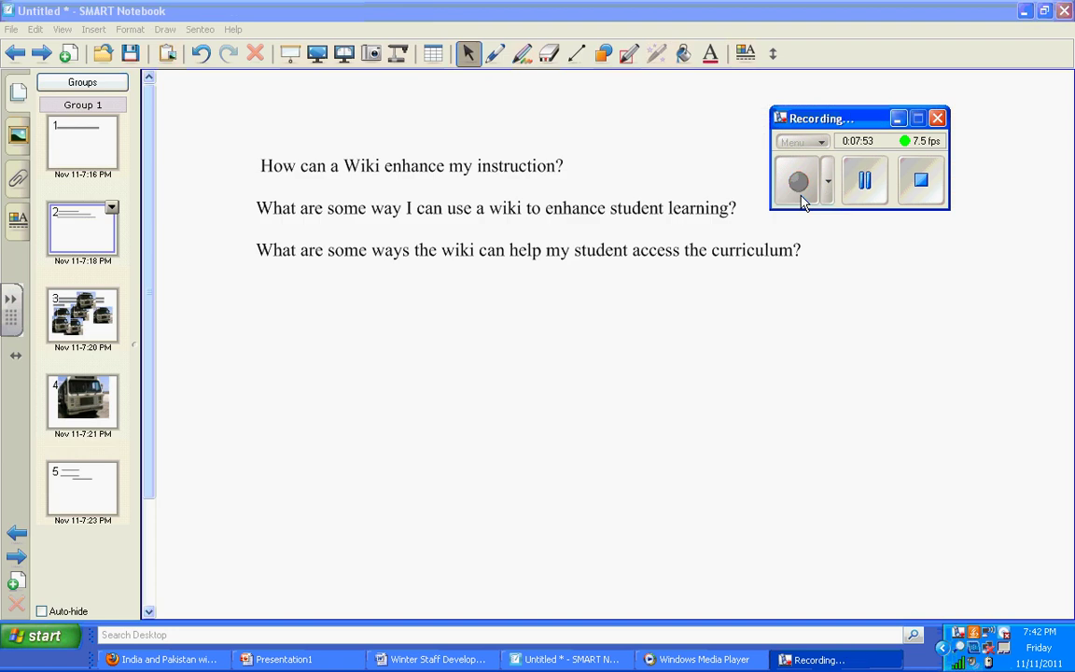